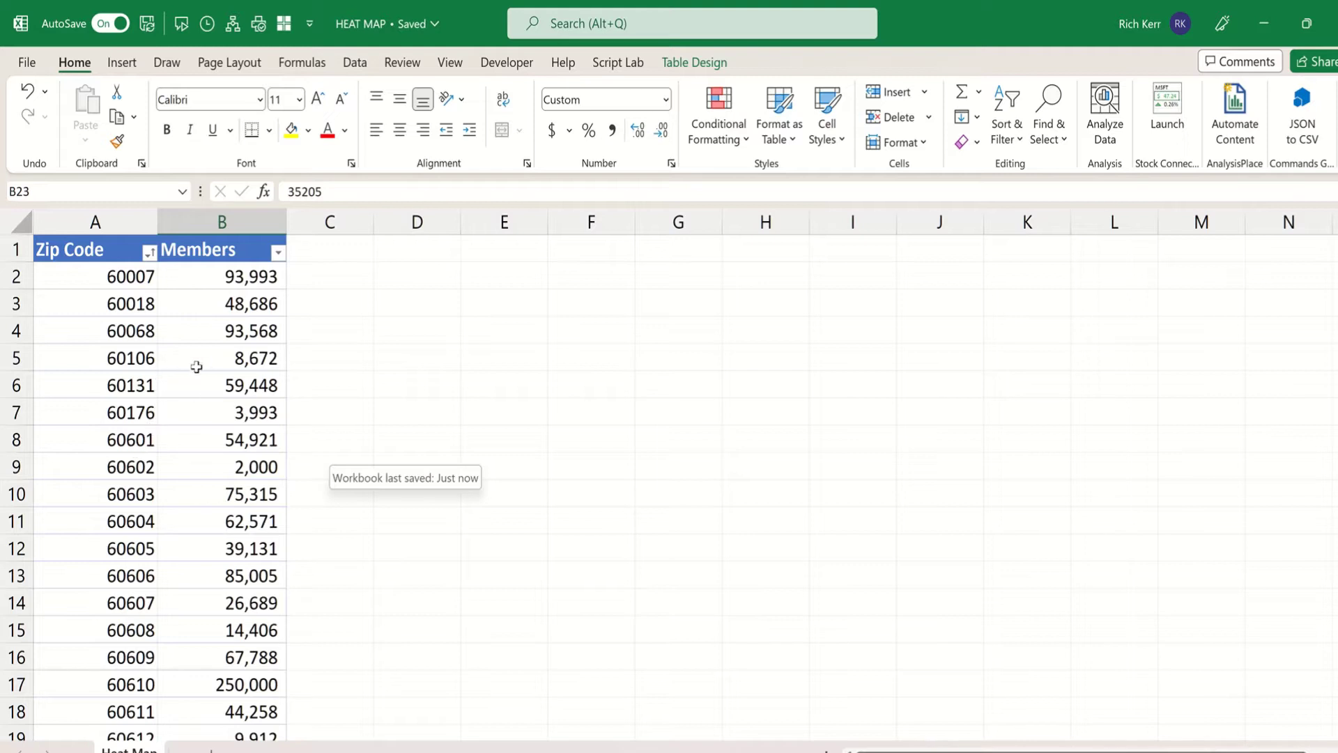
Select cell B4 in the Zip Code/Members table and show the Insert ribbon
{"action": "left_click", "coordinate": [198, 329]}
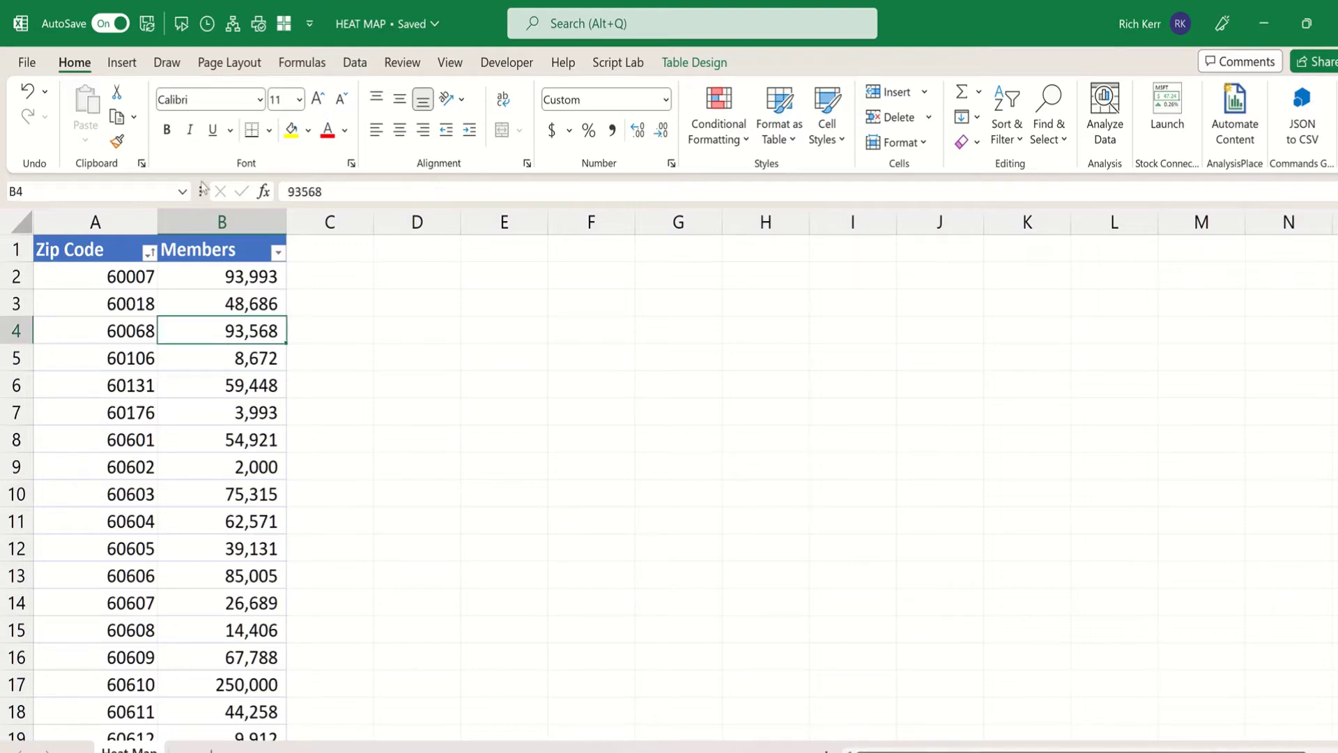
{"action": "left_click", "coordinate": [123, 64]}
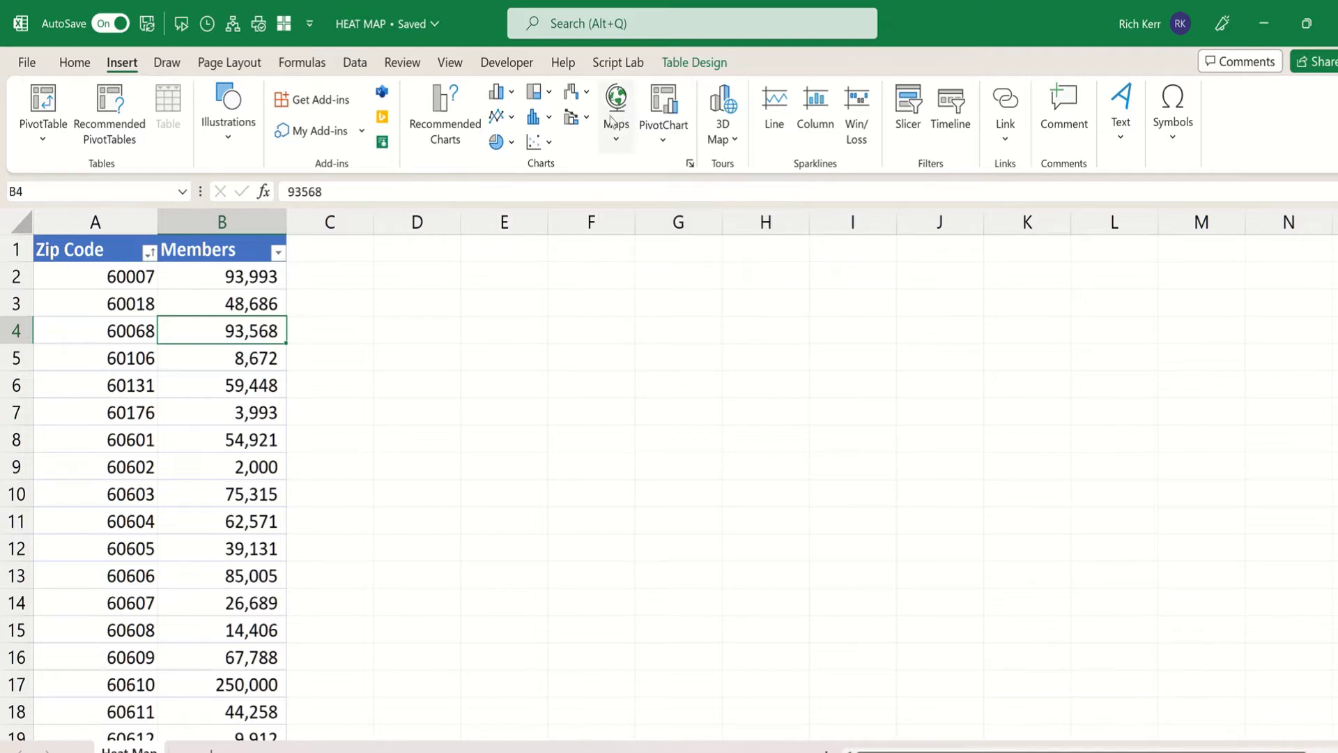
Insert a Filled Map chart from the Maps menu, plotting Members by Zip Code
{"action": "left_click", "coordinate": [616, 139]}
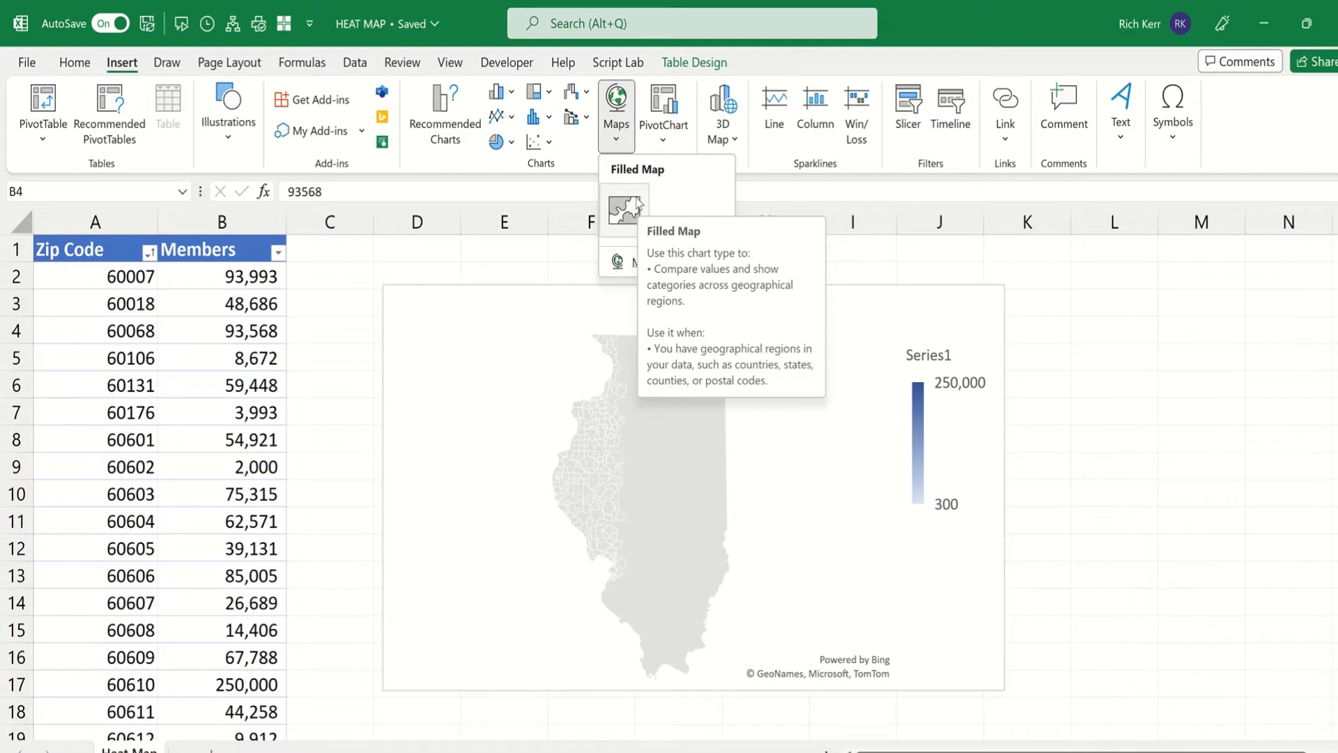
{"action": "left_click", "coordinate": [637, 204]}
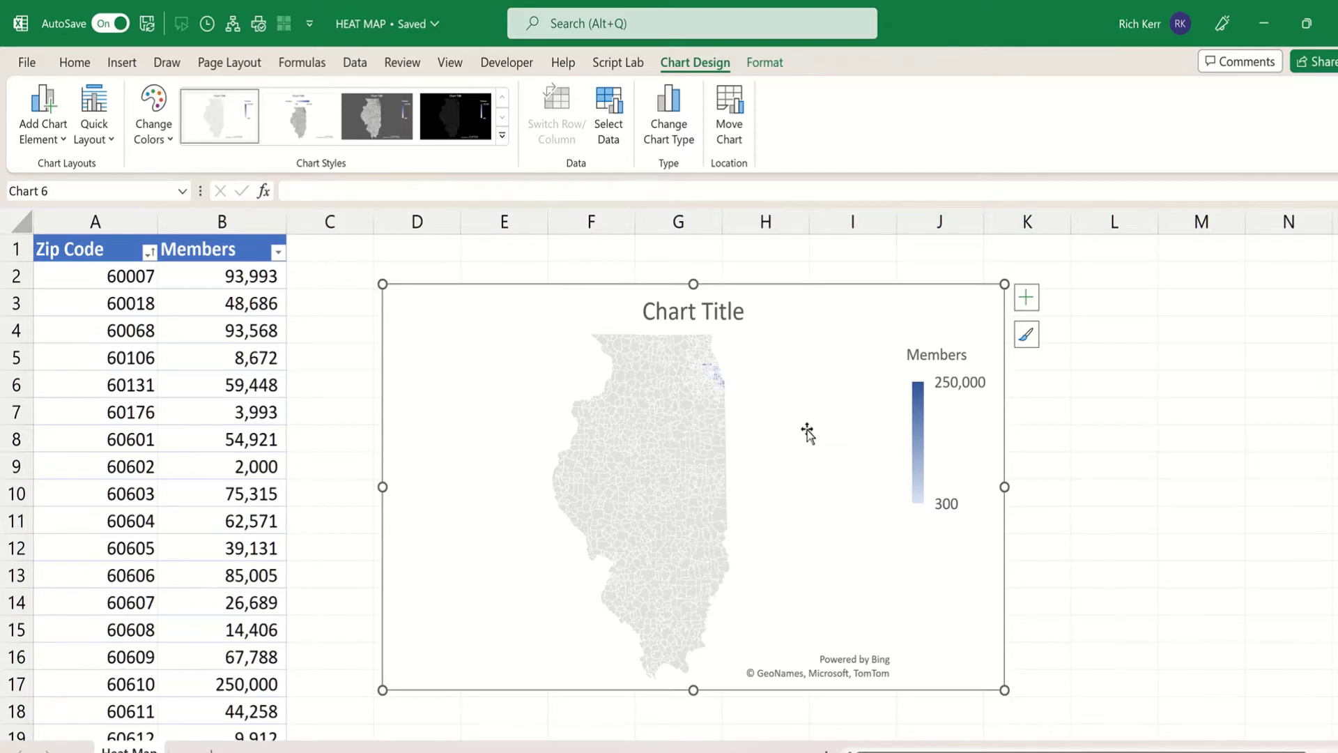
In Format Data Series, set the map series' Map area to 'Only regions with data'
{"action": "right_click", "coordinate": [666, 399]}
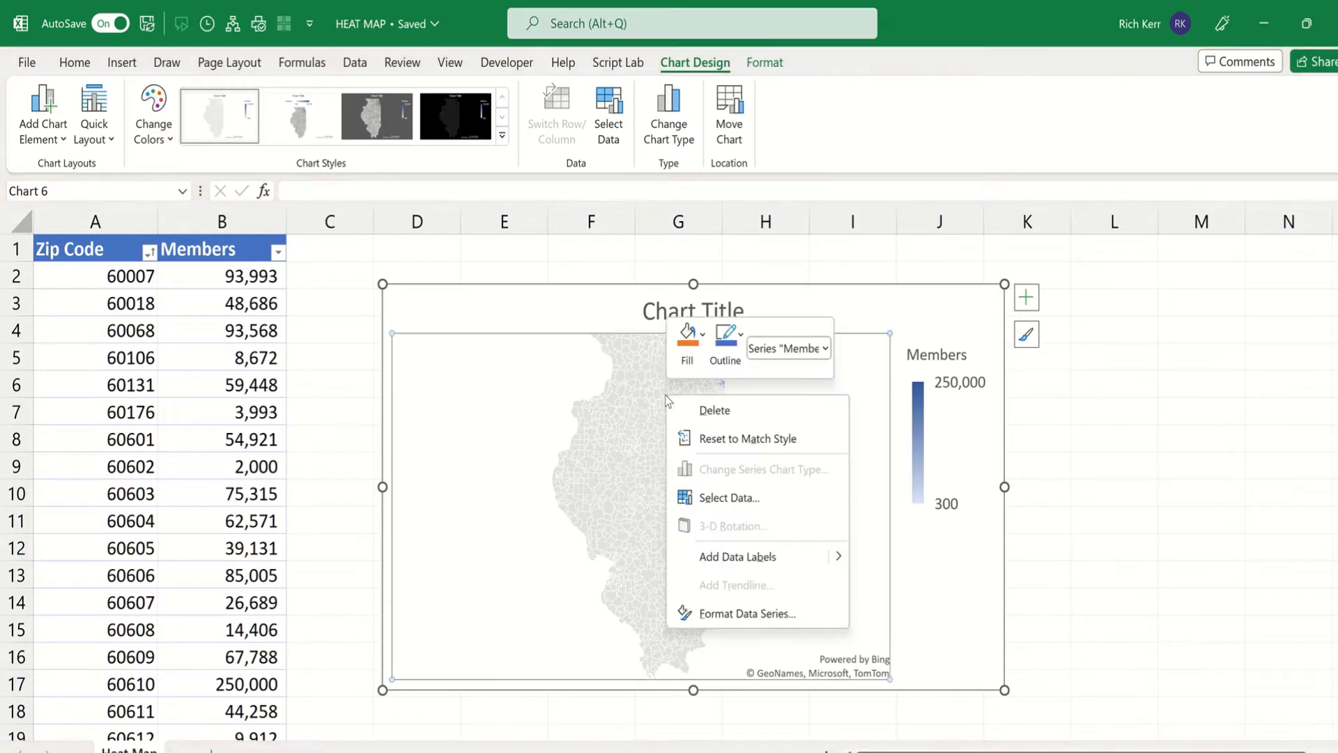
{"action": "left_click", "coordinate": [811, 615]}
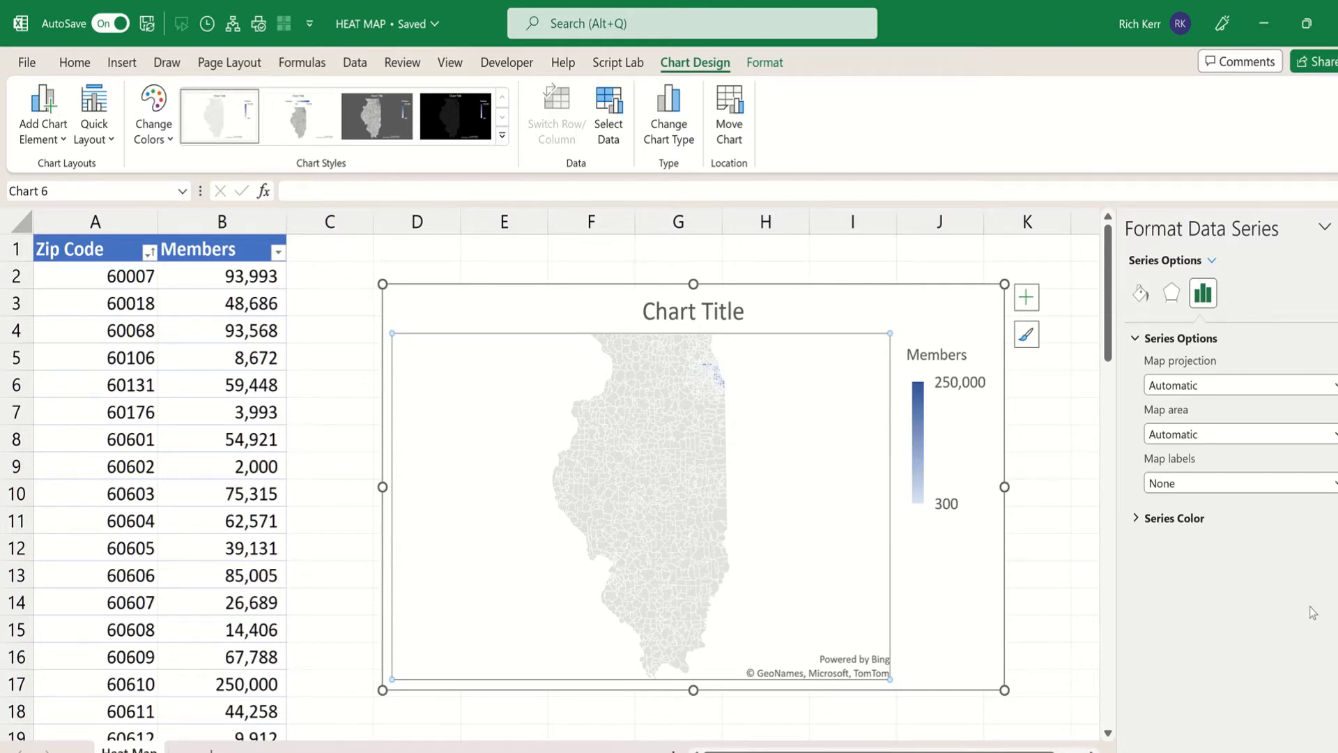
{"action": "left_click", "coordinate": [1208, 434]}
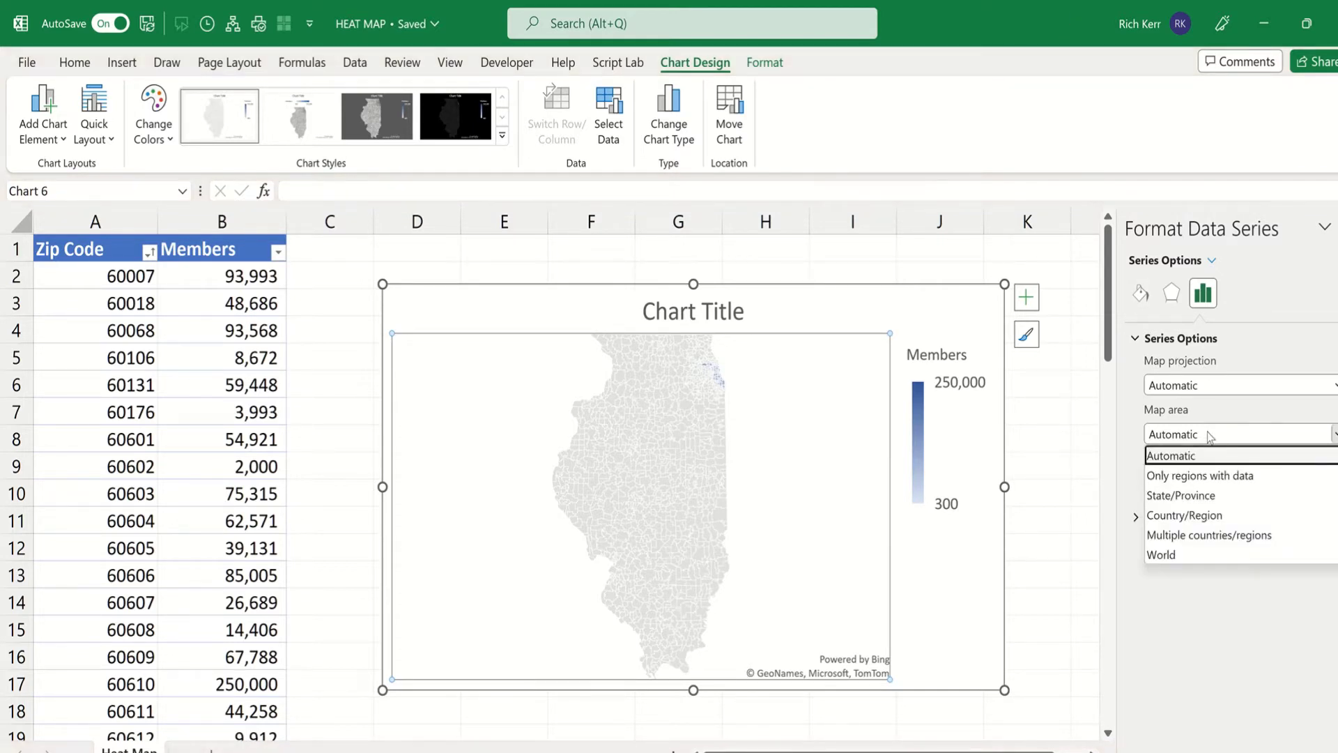
{"action": "left_click", "coordinate": [1211, 478]}
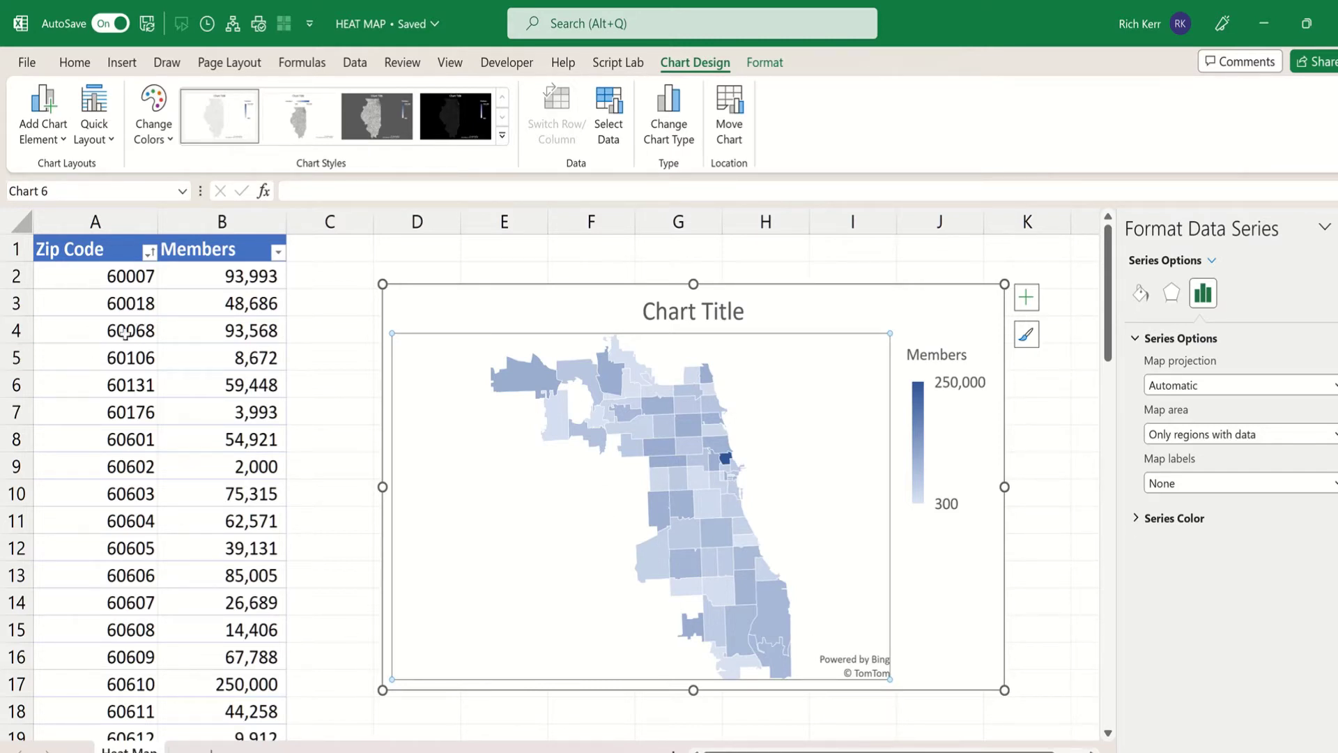
{"action": "mouse_move", "coordinate": [667, 530]}
Set the Series Color Maximum fill to standard red so top counts shade red
{"action": "left_click", "coordinate": [1138, 520]}
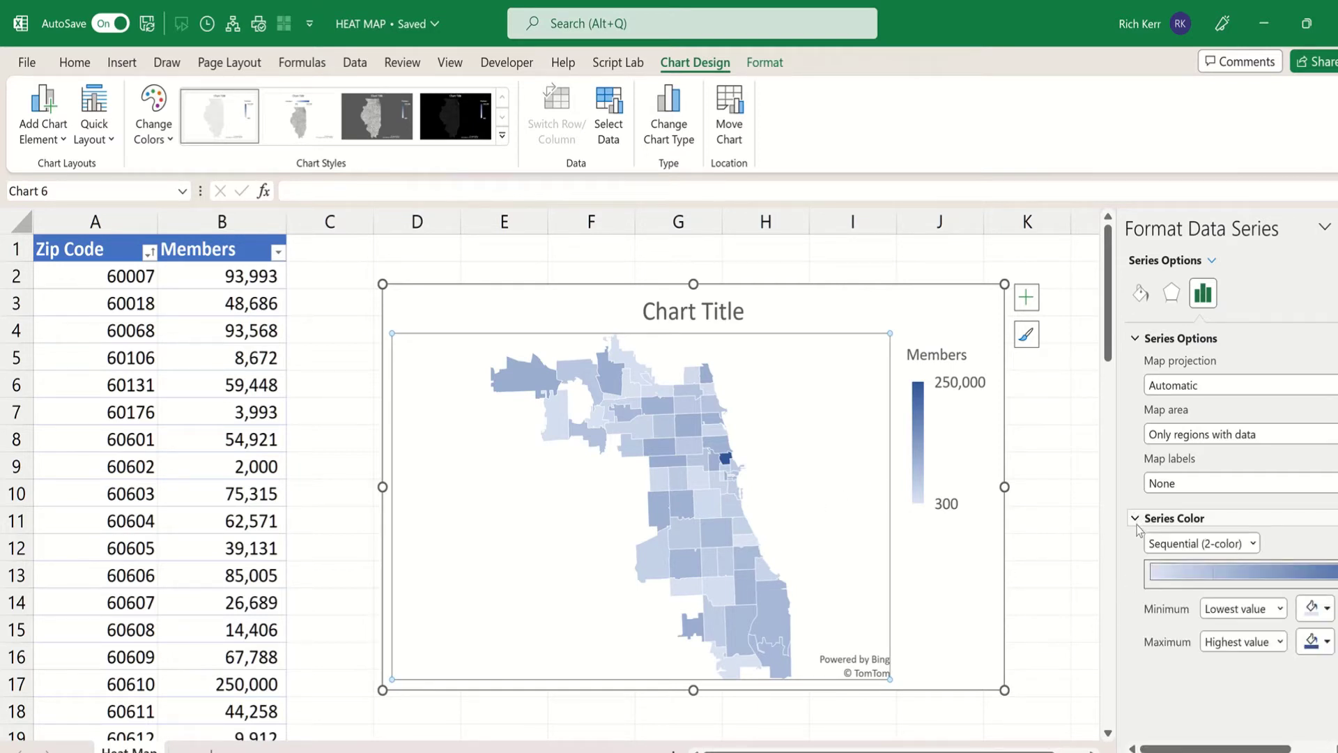
{"action": "left_click", "coordinate": [1312, 643]}
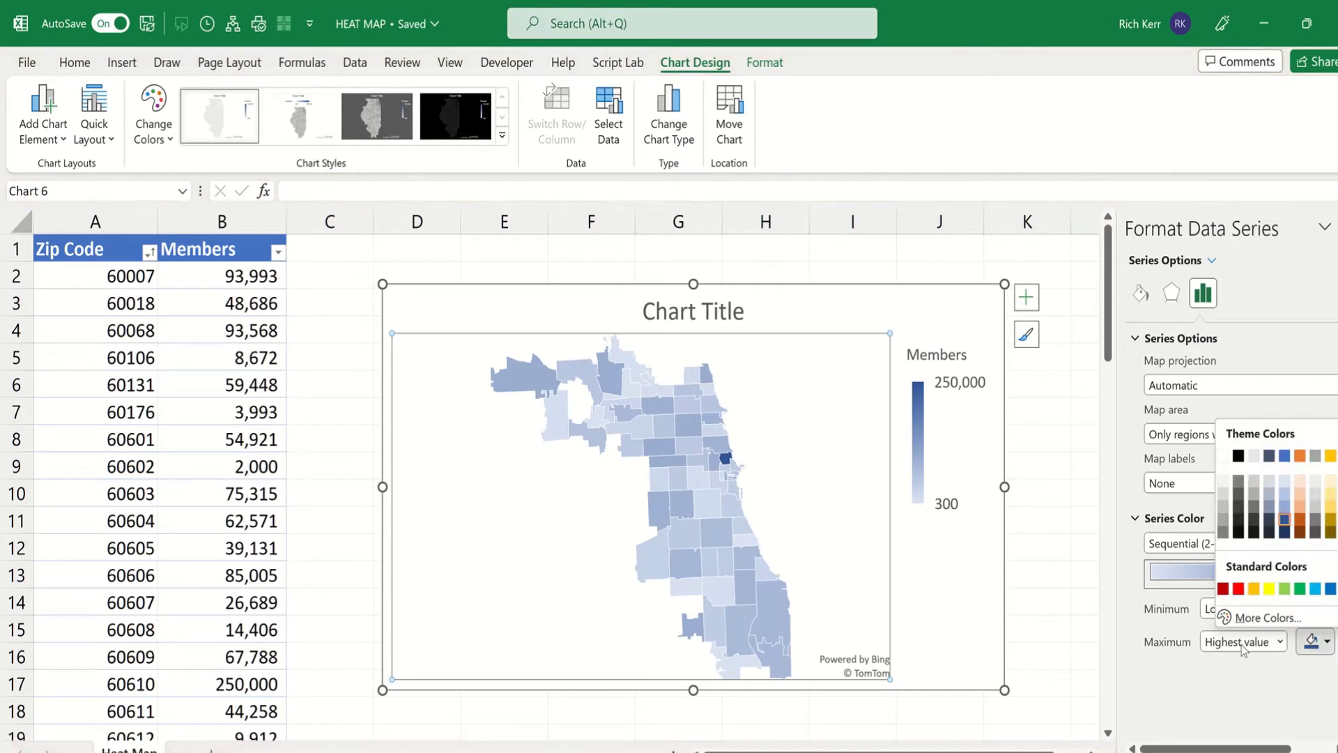
{"action": "left_click", "coordinate": [1238, 590]}
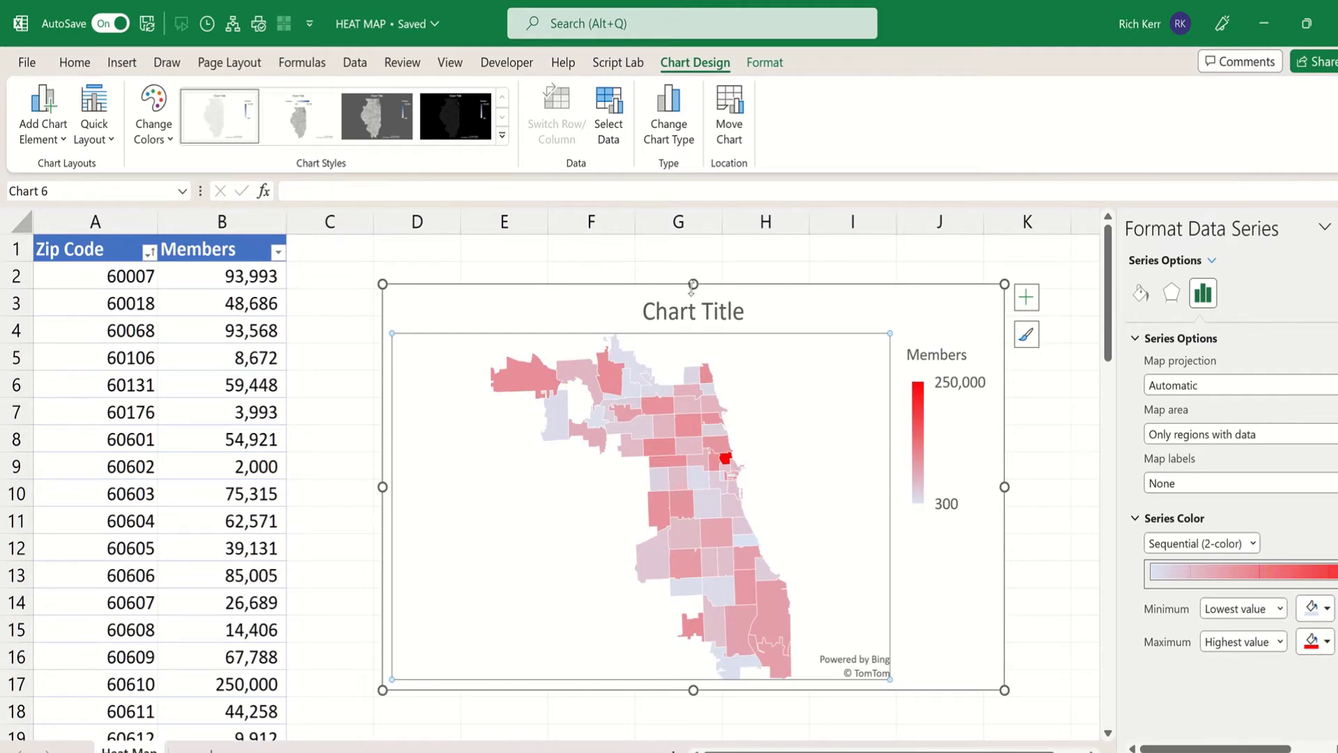
{"action": "left_click", "coordinate": [713, 311]}
Replace the placeholder chart title text with 'Membership by Zip Code'
{"action": "triple_click", "coordinate": [713, 311]}
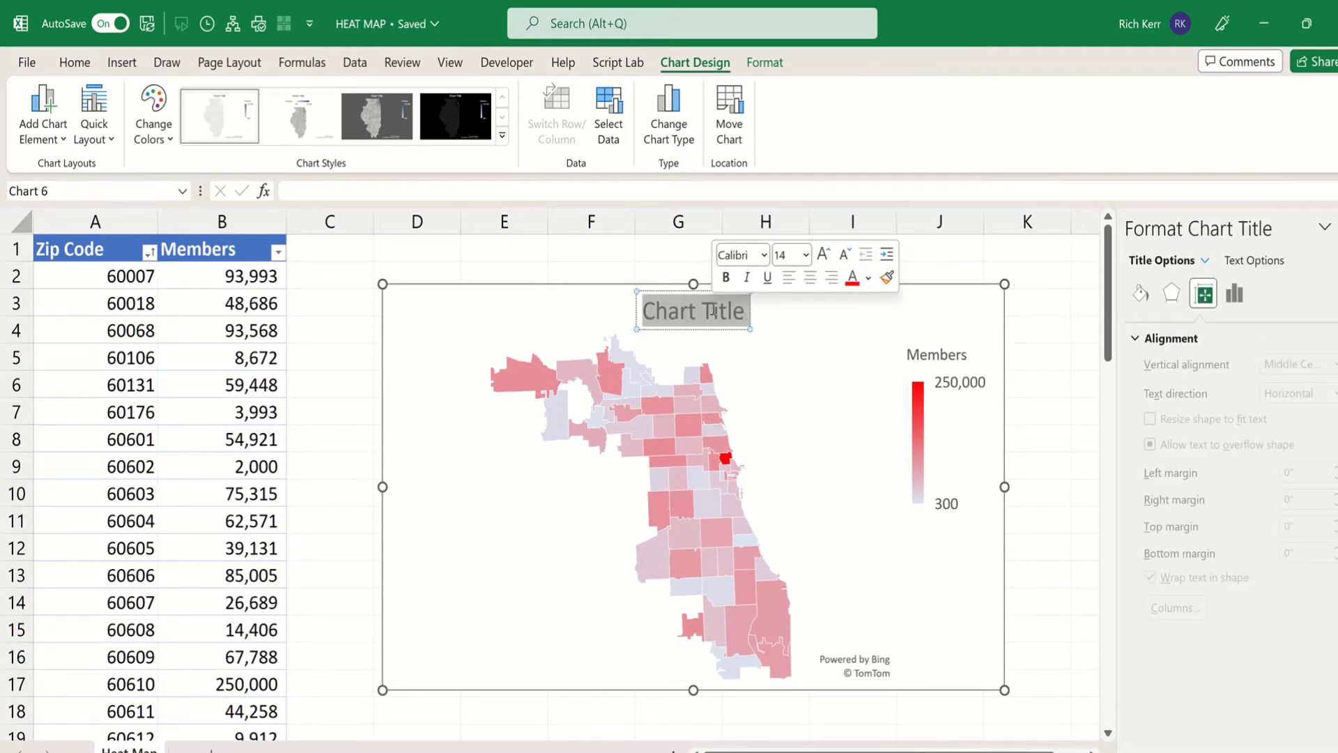
{"action": "type", "text": "Membership"}
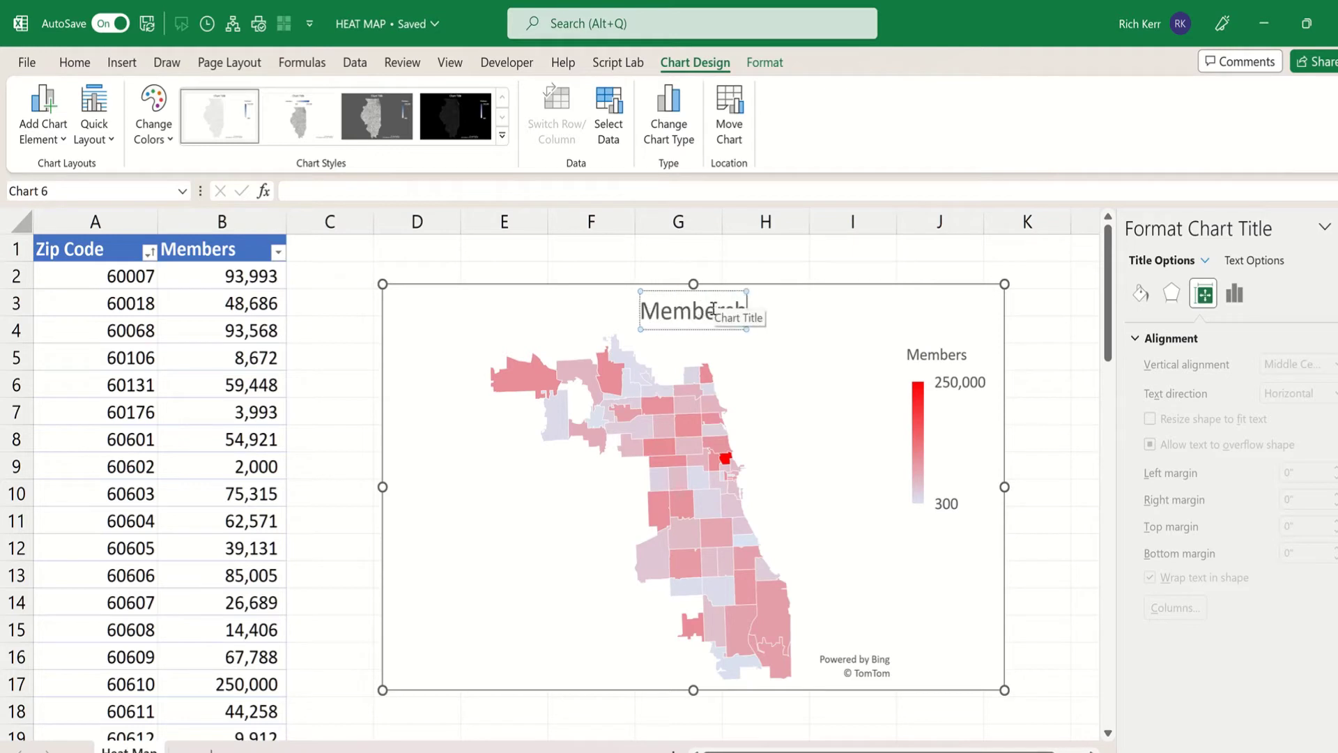
{"action": "type", "text": " by Zip Code"}
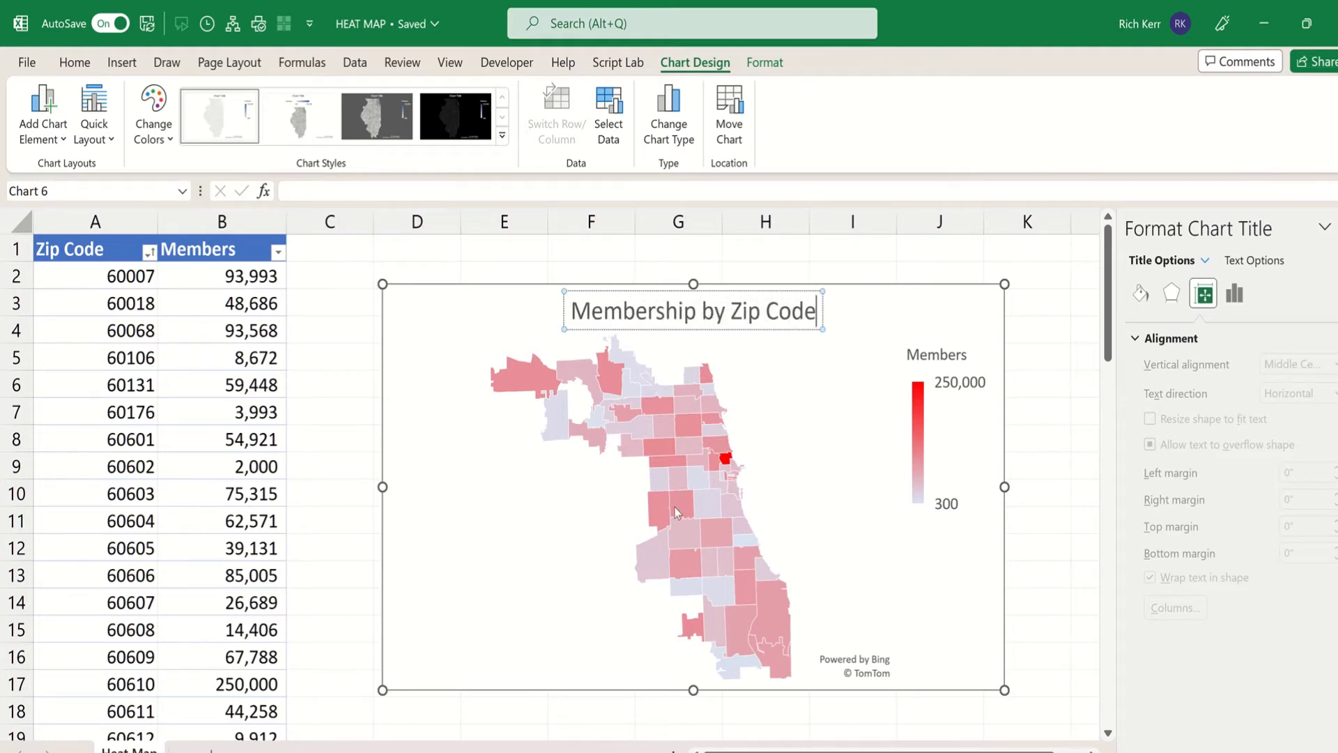
{"action": "left_click", "coordinate": [674, 458]}
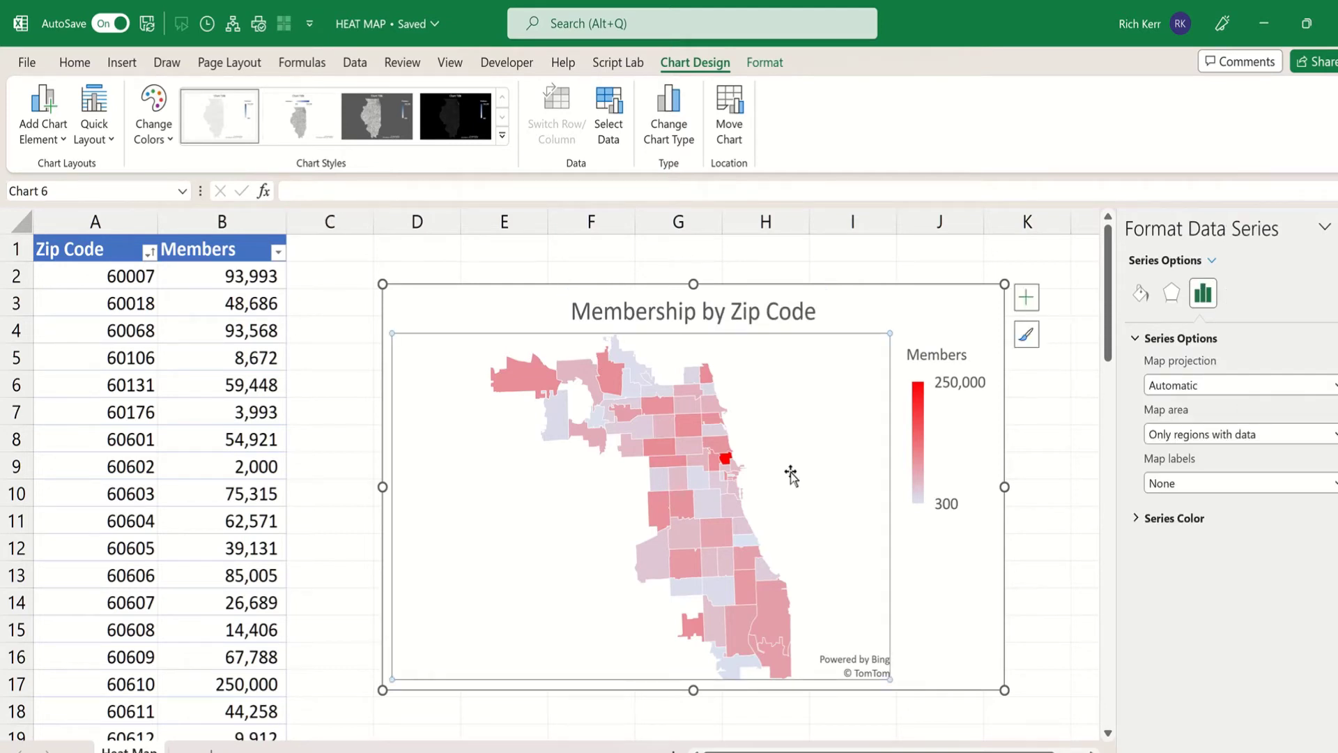
Turn on Data Labels > Show through Add Chart Element, then close the Format Data Labels pane
{"action": "left_click", "coordinate": [48, 136]}
{"action": "mouse_move", "coordinate": [71, 206]}
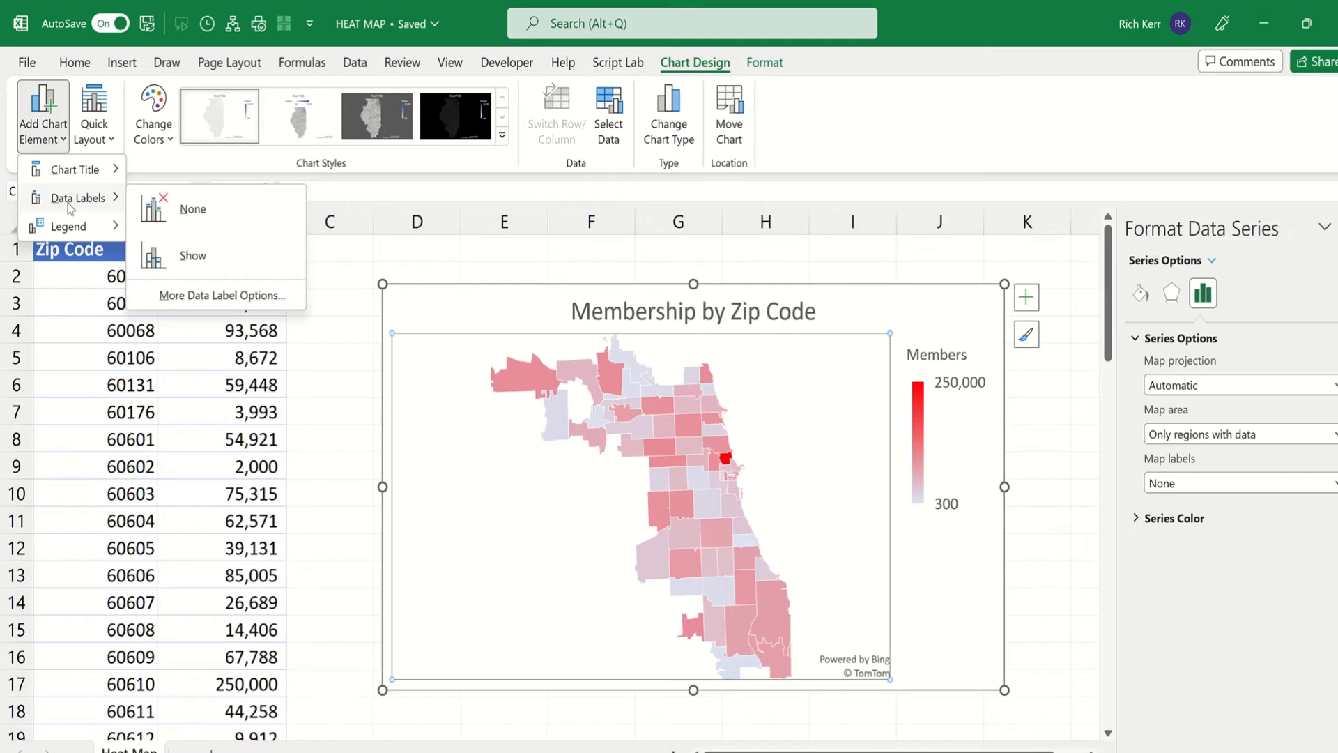
{"action": "left_click", "coordinate": [185, 258]}
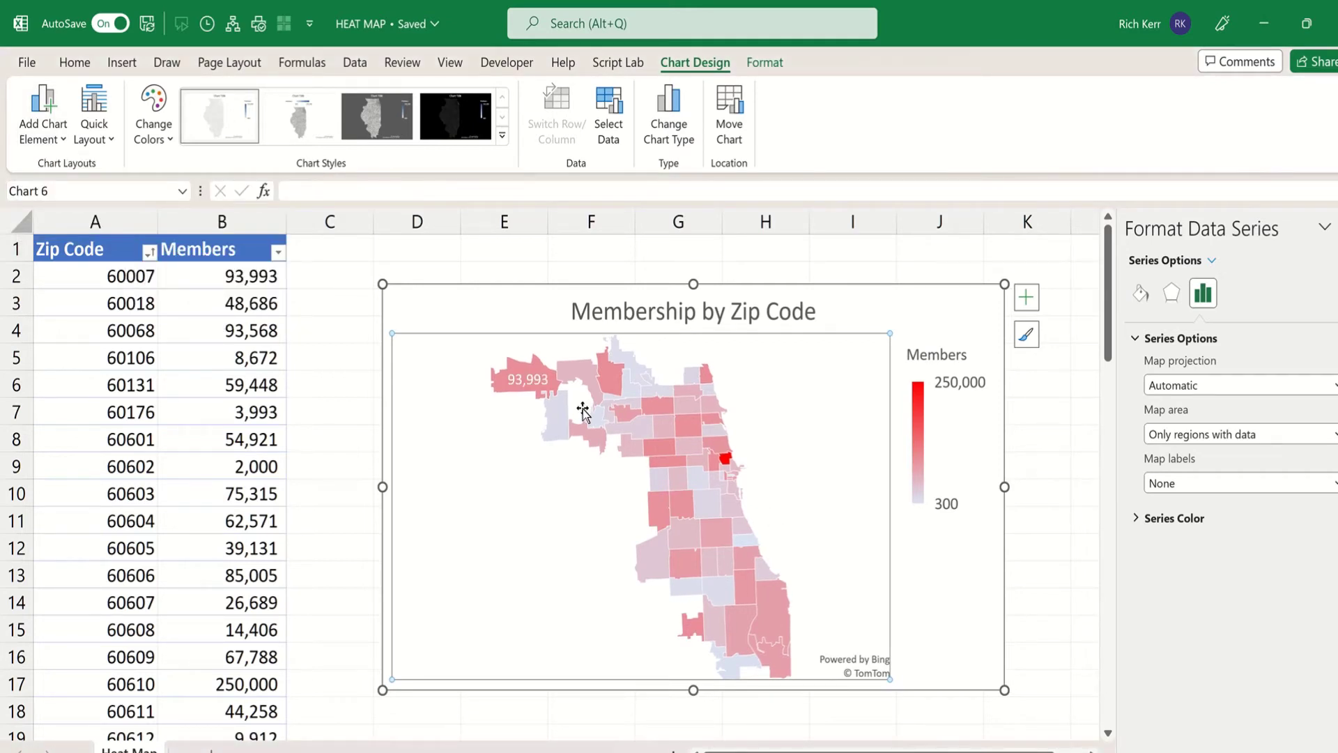
{"action": "left_click", "coordinate": [688, 500]}
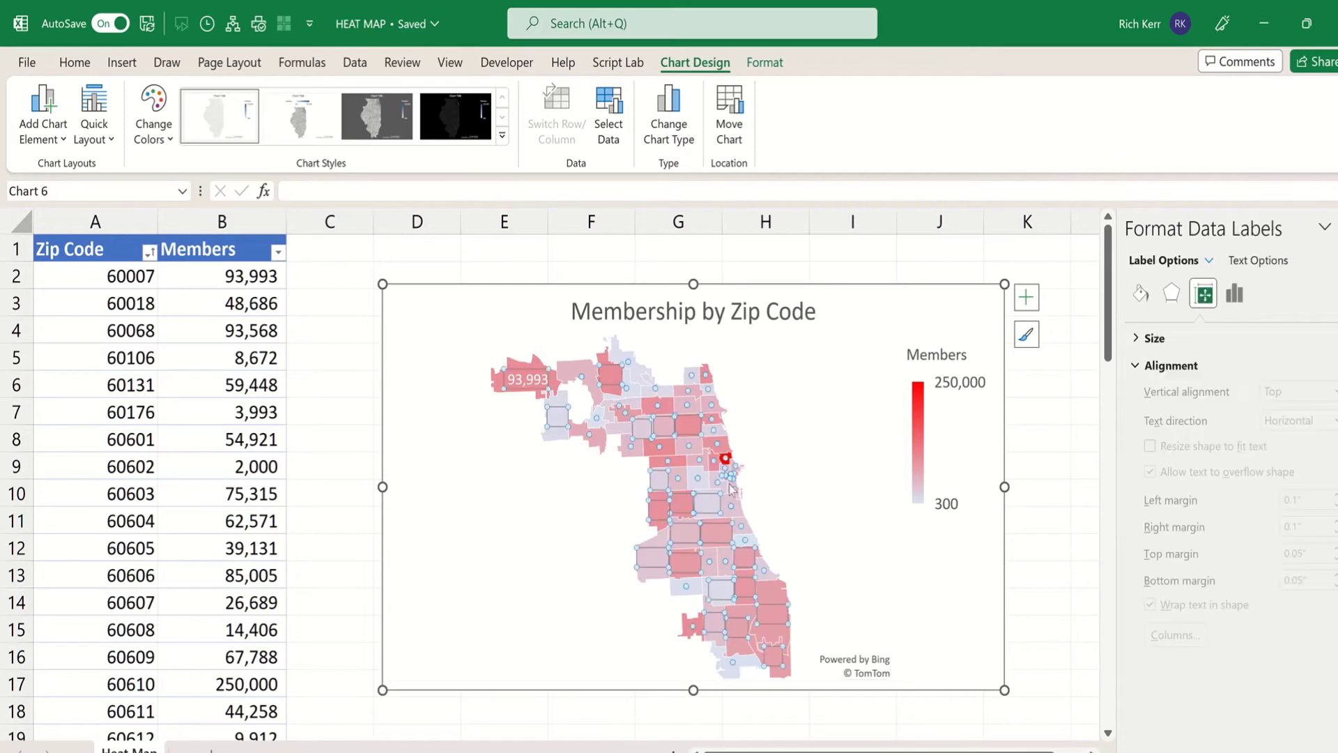
{"action": "left_click", "coordinate": [36, 136]}
{"action": "mouse_move", "coordinate": [80, 198]}
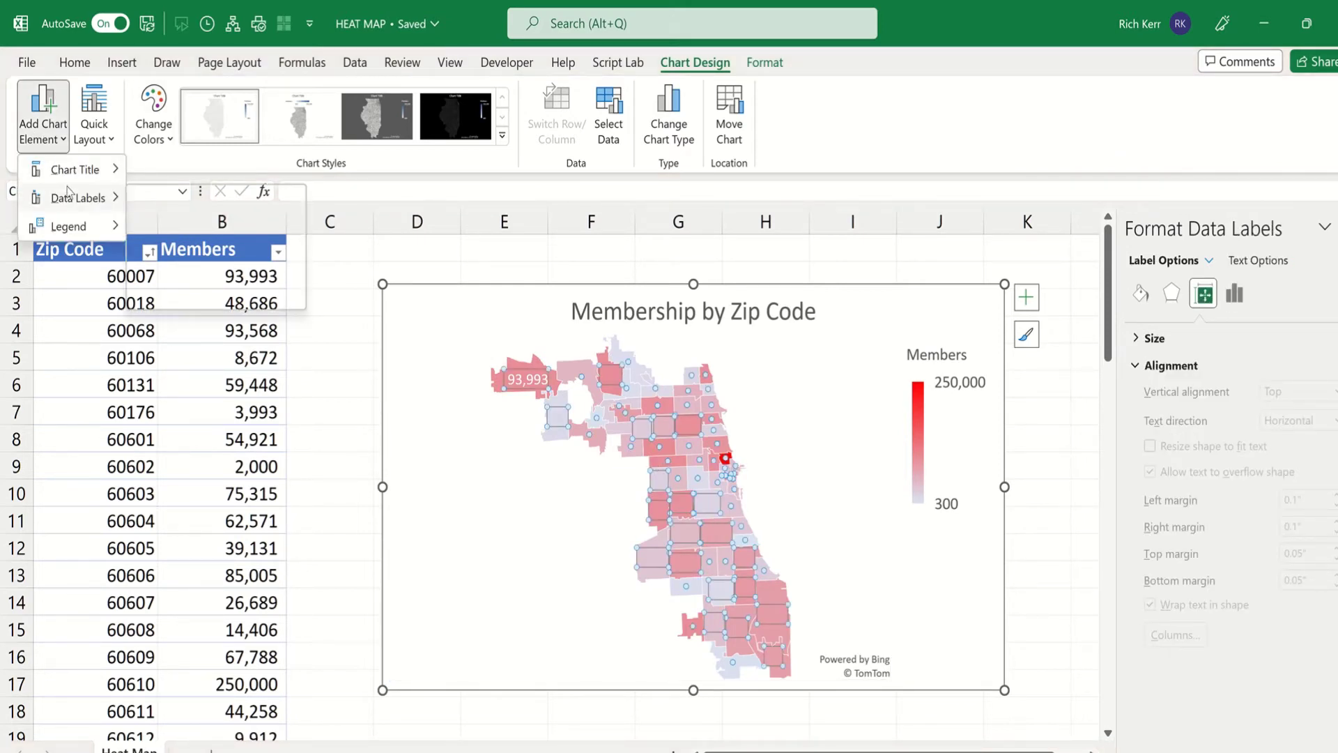
{"action": "left_click", "coordinate": [187, 257]}
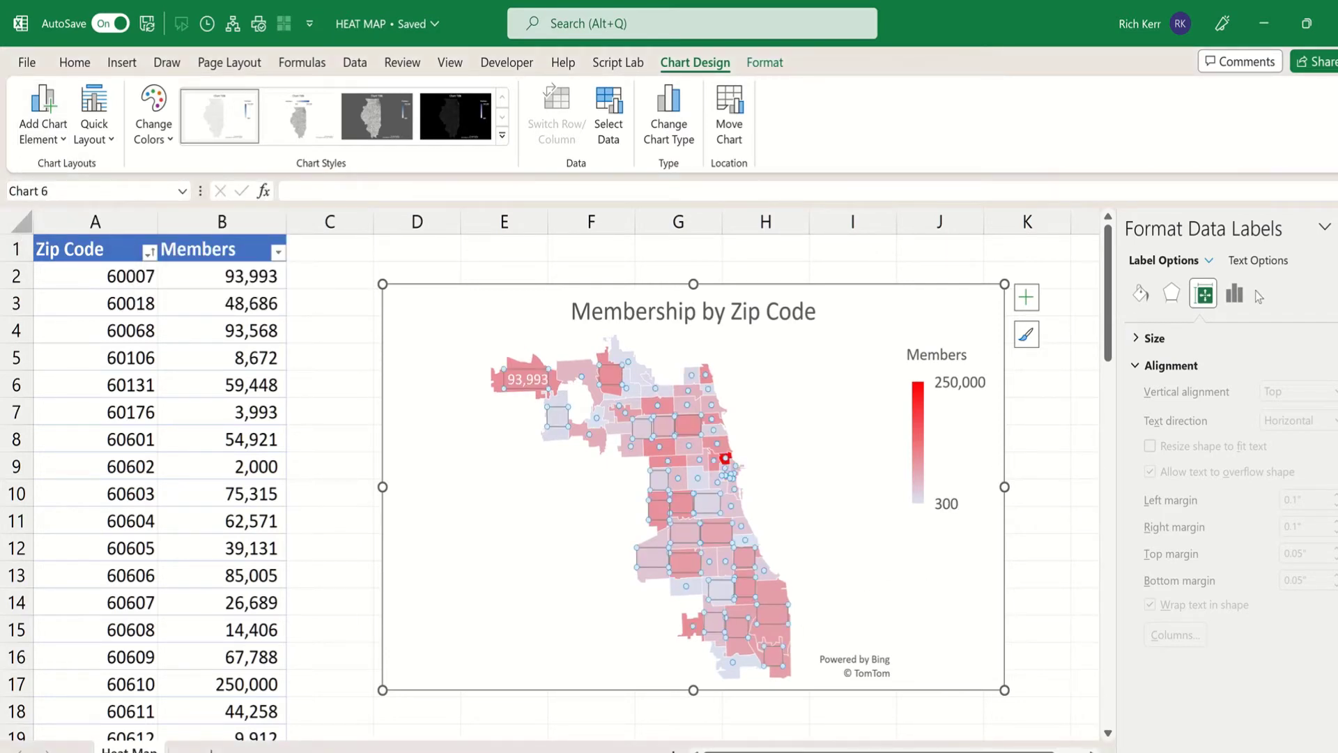
{"action": "left_click", "coordinate": [1333, 228]}
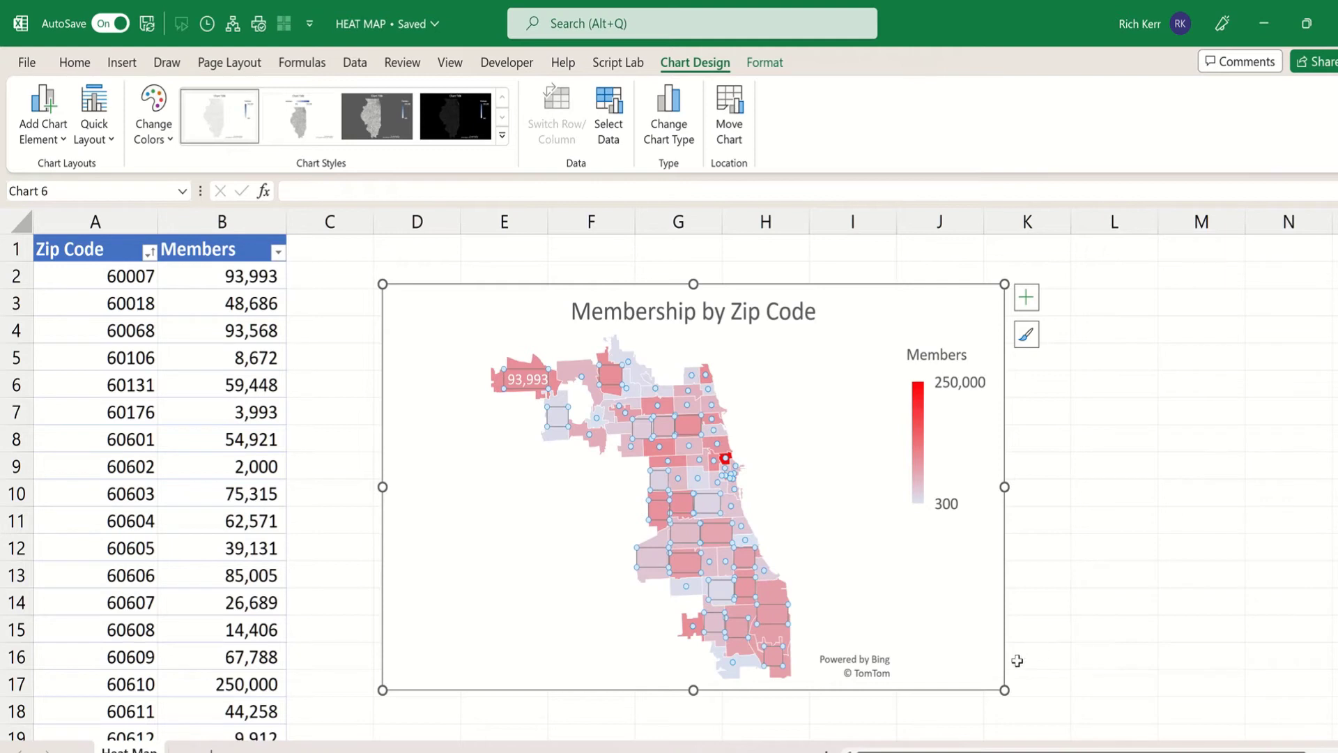
Widen the map chart to column N, extend its bottom and top edges, then deselect it
{"action": "left_click_drag", "start_coordinate": [1012, 489], "coordinate": [1301, 481]}
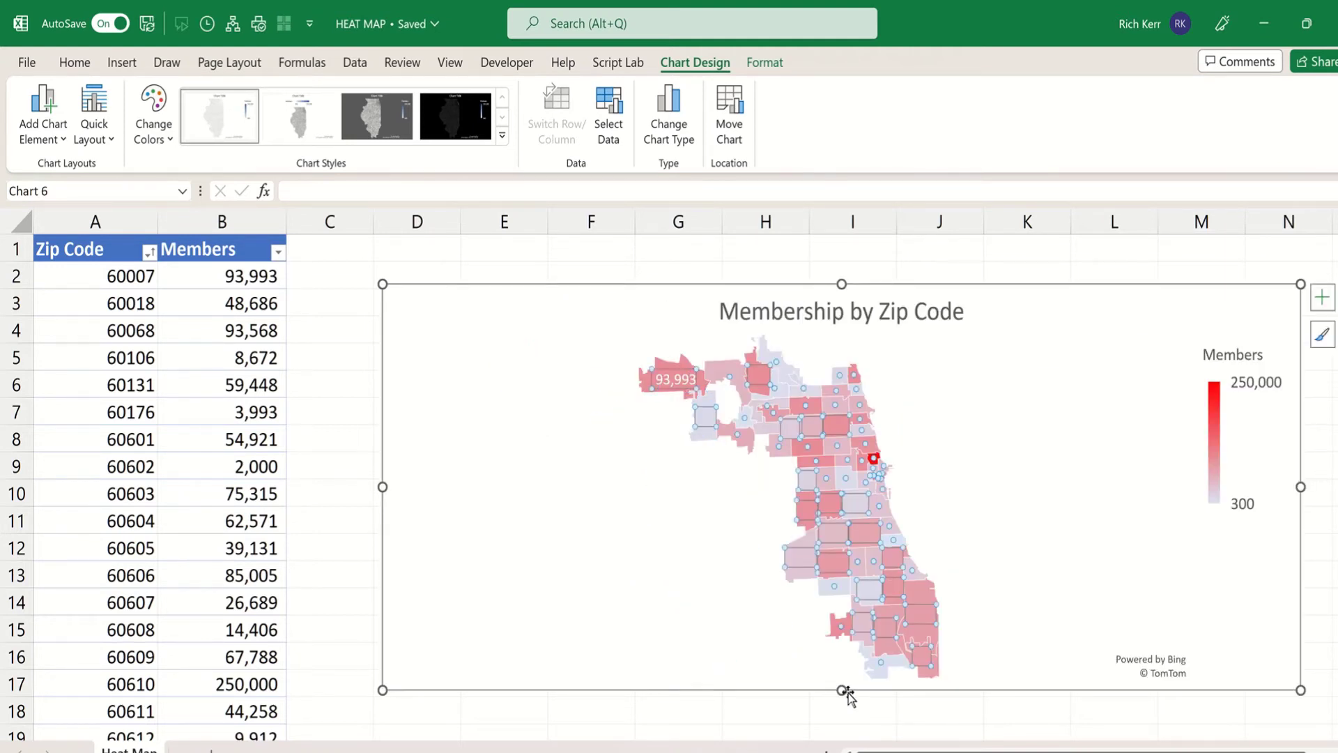
{"action": "left_click_drag", "start_coordinate": [842, 690], "coordinate": [838, 743]}
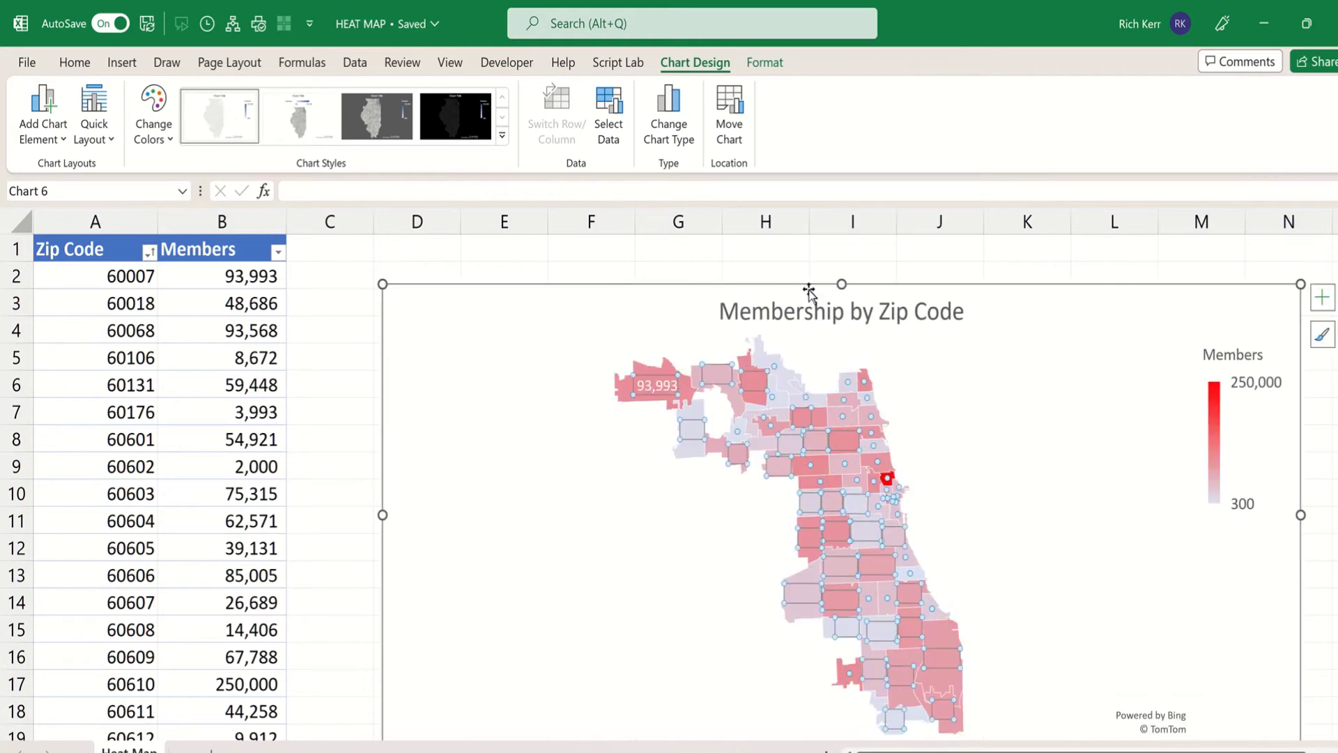
{"action": "left_click_drag", "start_coordinate": [842, 283], "coordinate": [841, 269]}
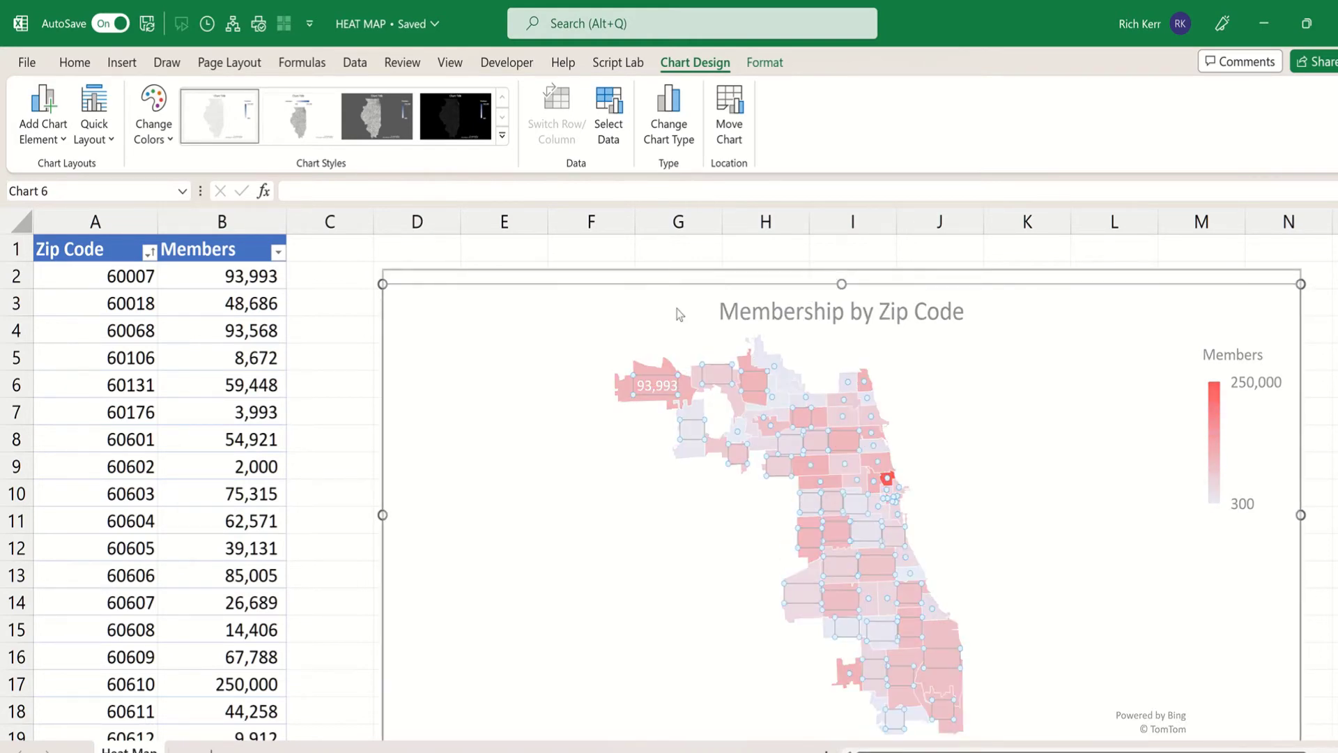
{"action": "left_click", "coordinate": [260, 441]}
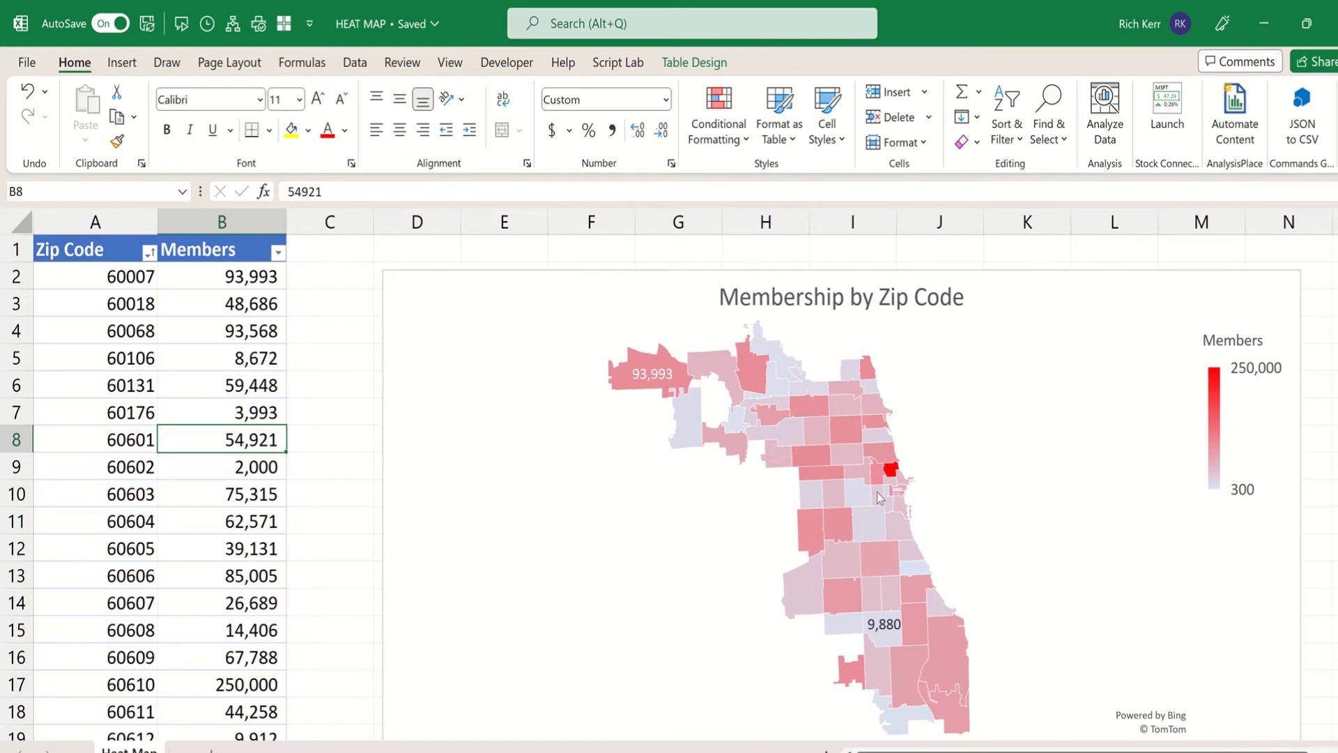
{"action": "left_click", "coordinate": [893, 472]}
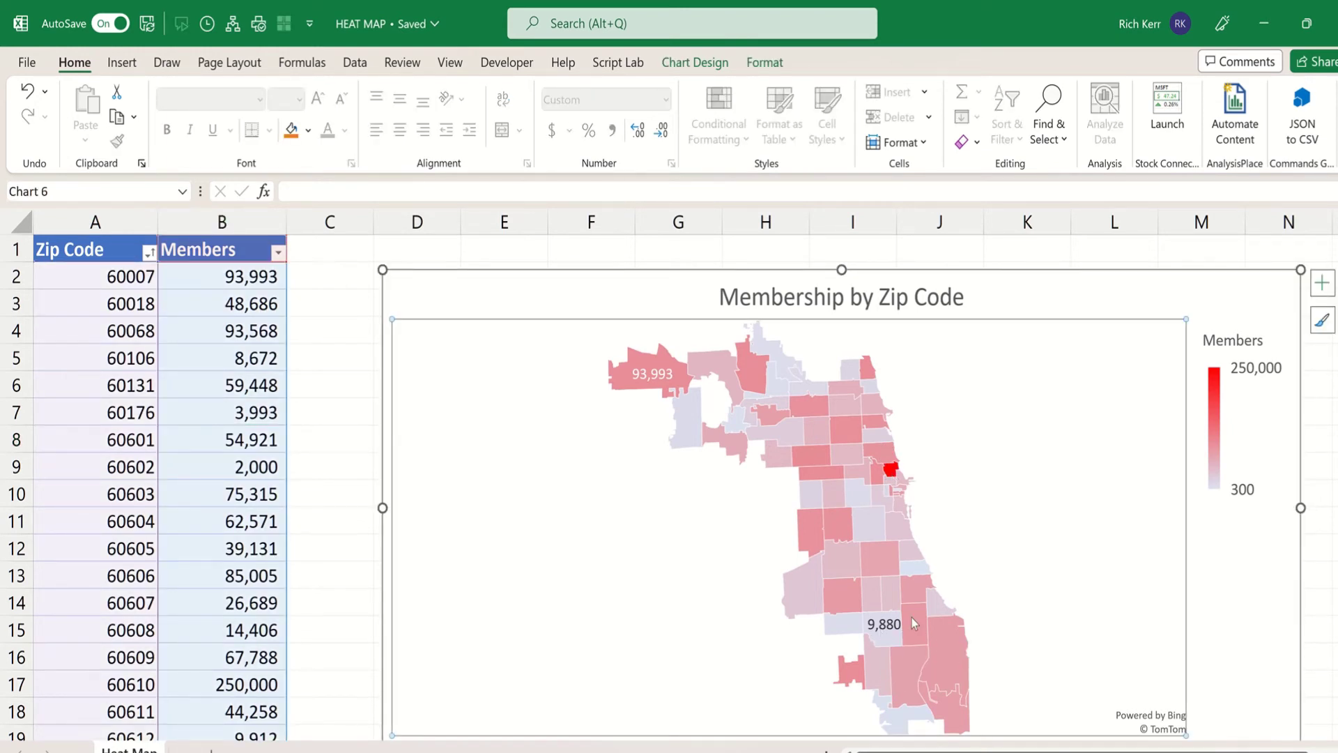
Change zip code 60615's Members value in B22 to 500000
{"action": "mouse_move", "coordinate": [912, 620]}
{"action": "mouse_move", "coordinate": [952, 654]}
{"action": "mouse_move", "coordinate": [913, 555]}
{"action": "scroll", "coordinate": [150, 480], "scroll_direction": "down", "scroll_amount": 2}
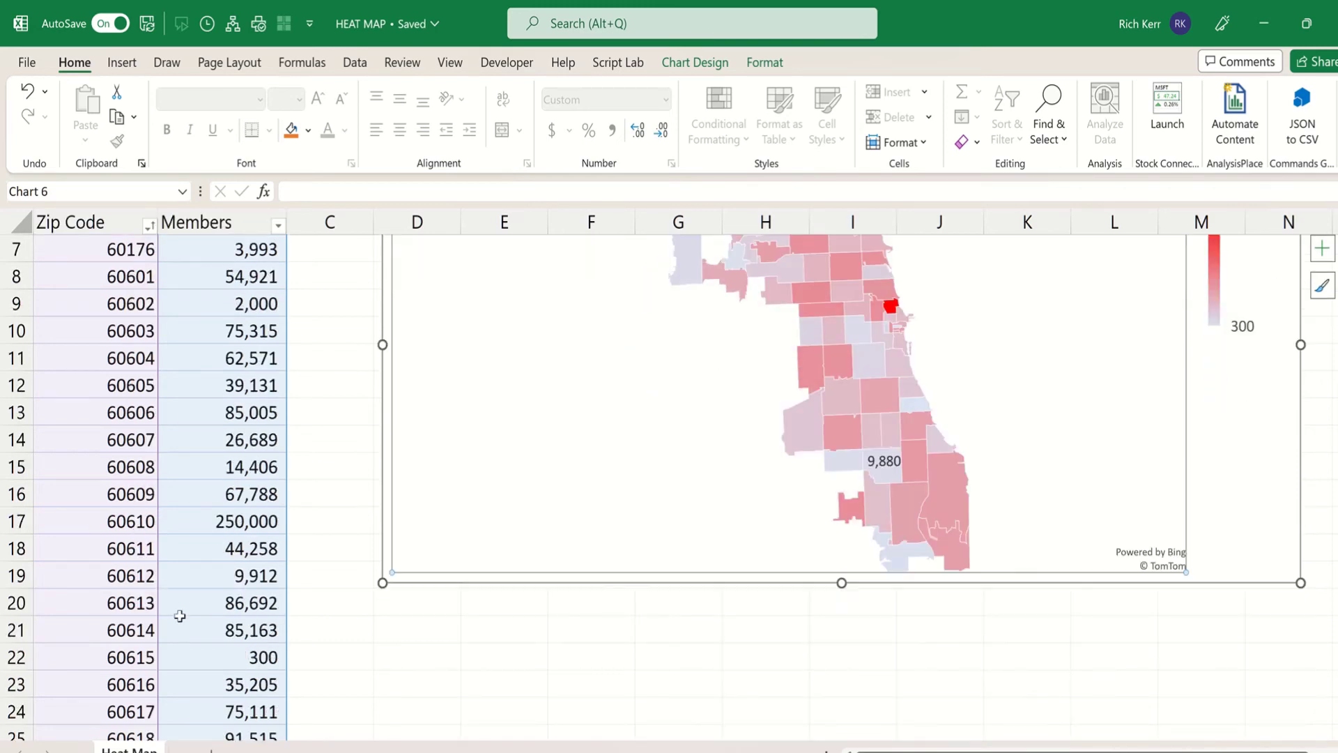
{"action": "left_click", "coordinate": [206, 657]}
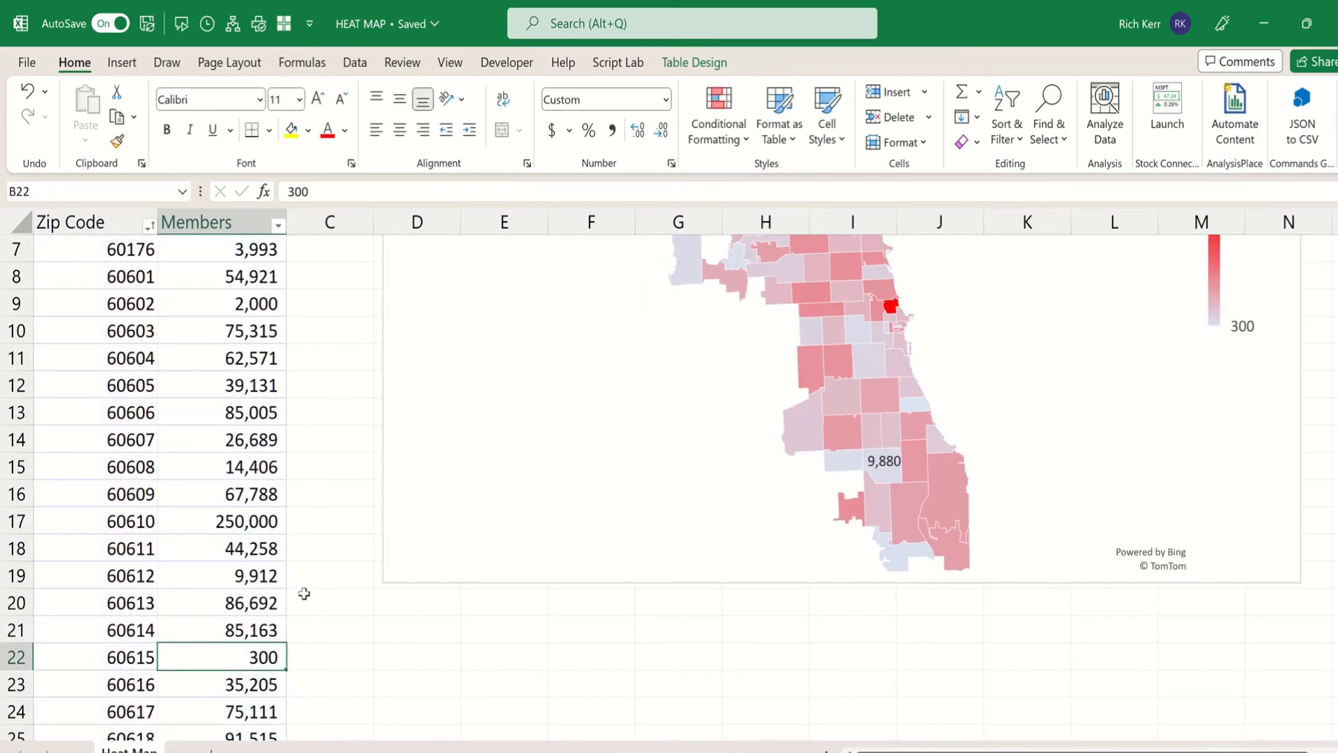
{"action": "type", "text": "500000"}
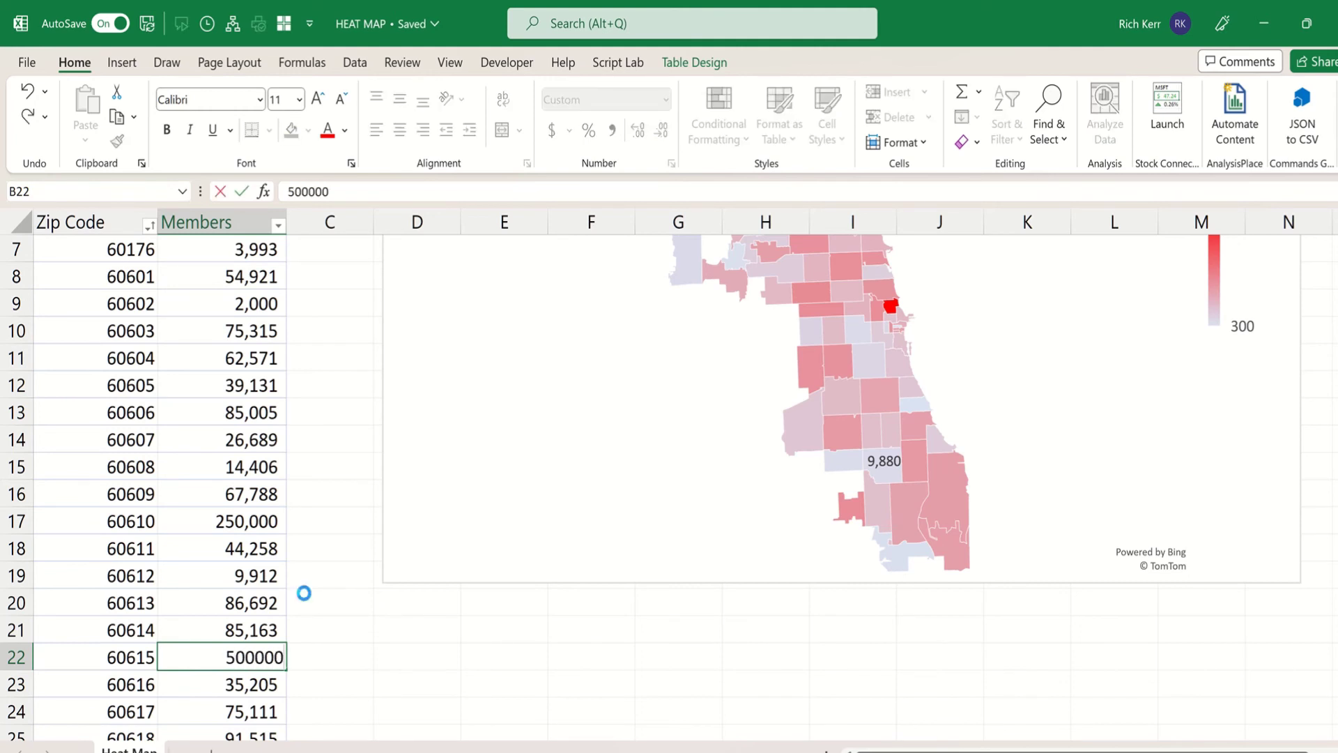
{"action": "key", "text": "Return"}
{"action": "scroll", "coordinate": [412, 525], "scroll_direction": "up", "scroll_amount": 2}
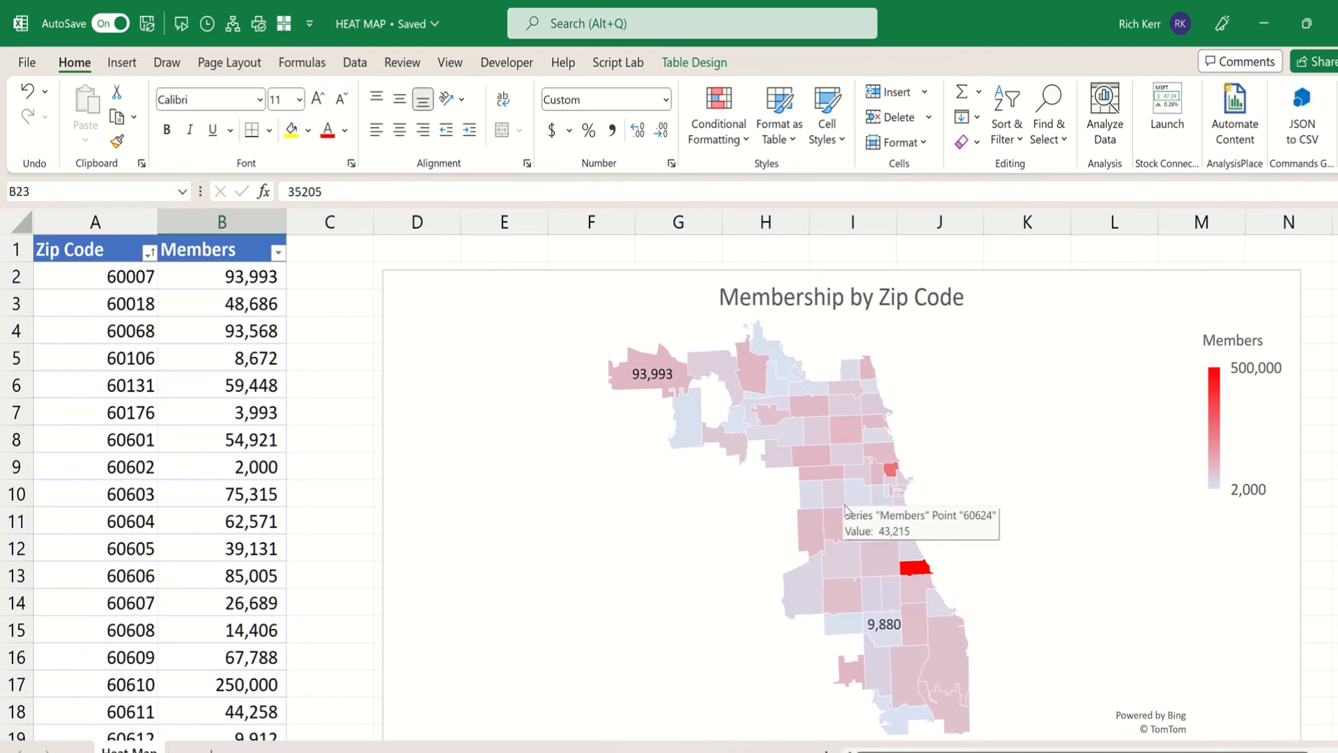
Set zip code 60176's Members value to 800000 to see the map legend rescale
{"action": "left_click", "coordinate": [240, 405]}
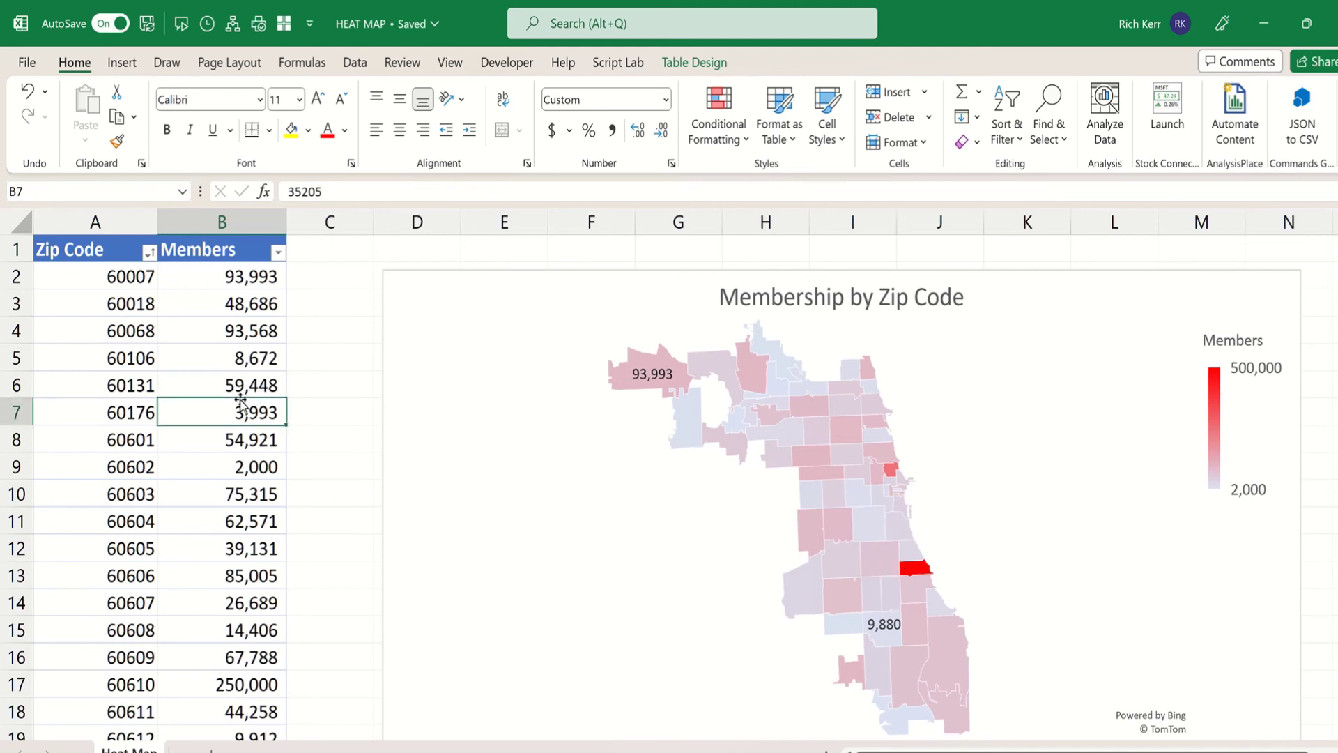
{"action": "type", "text": "800000"}
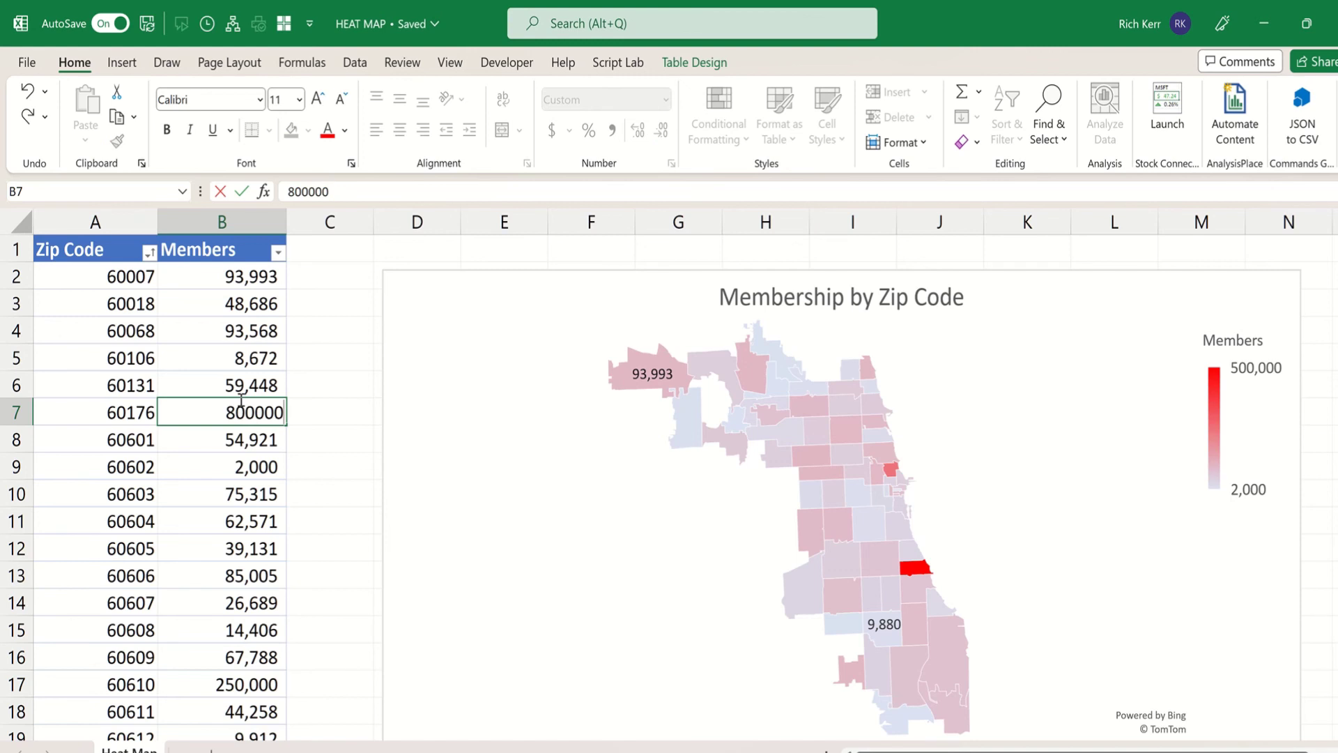
{"action": "key", "text": "Return"}
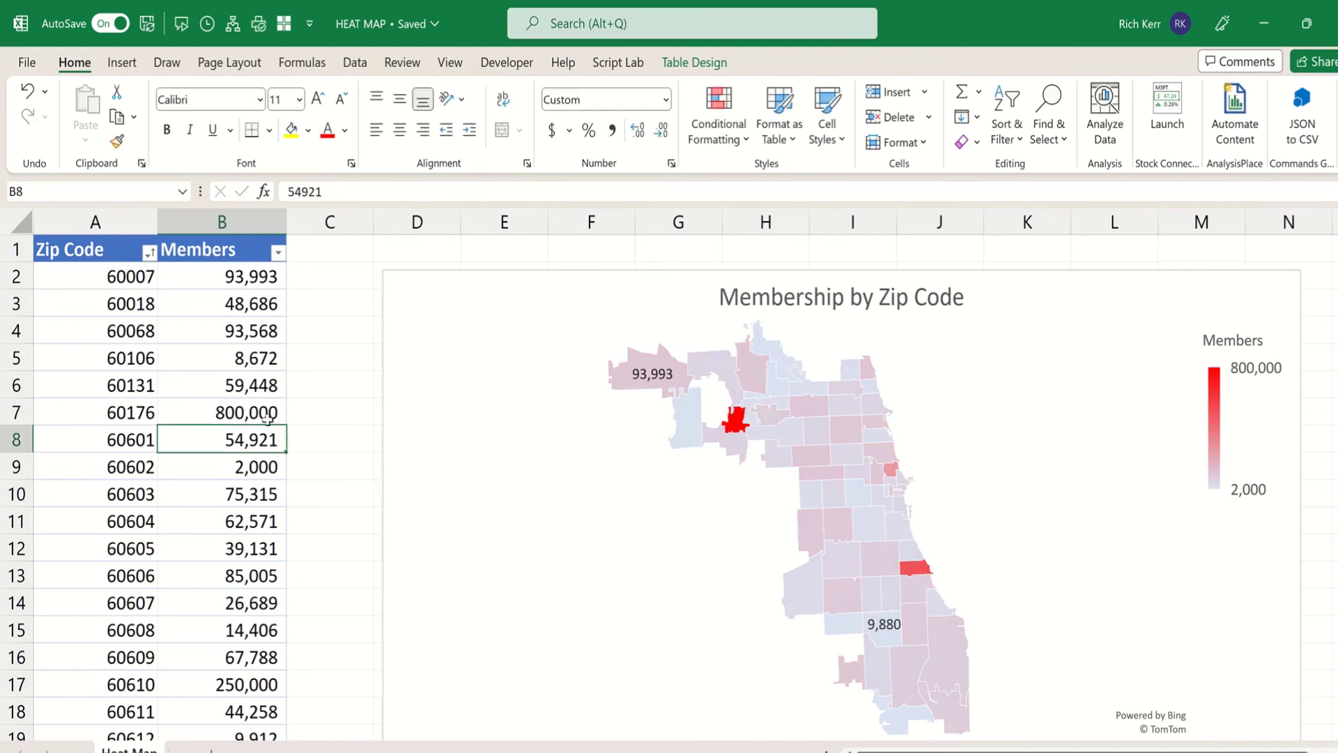
Revise zip code 60176's Members value down to 20000
{"action": "left_click", "coordinate": [240, 416]}
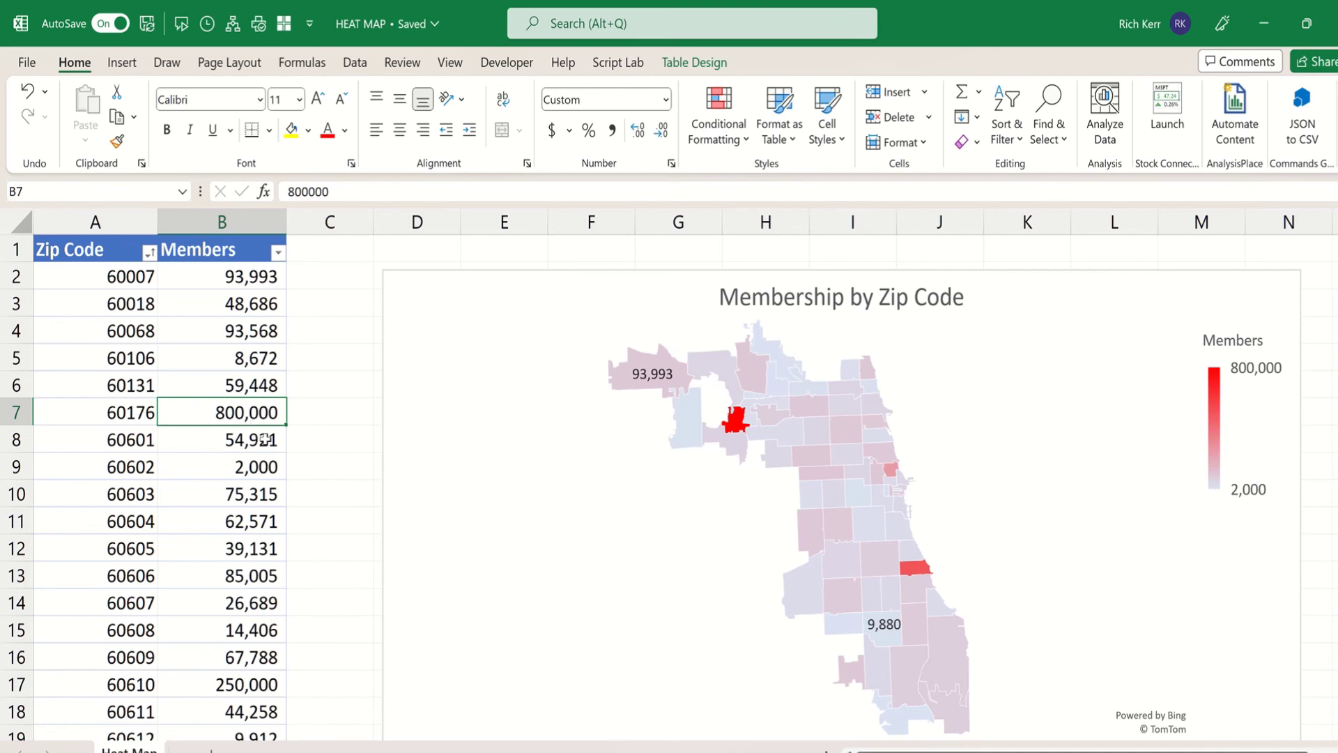
{"action": "type", "text": "20000"}
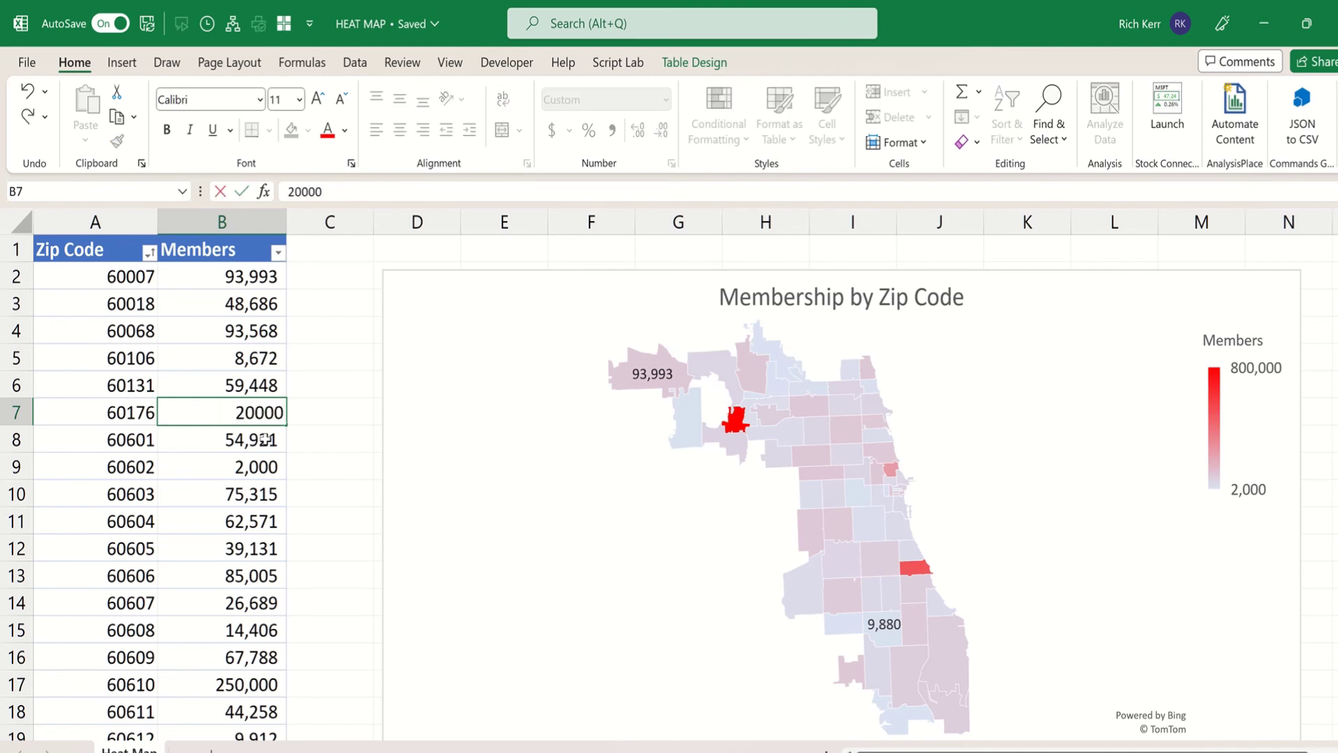
{"action": "key", "text": "Return"}
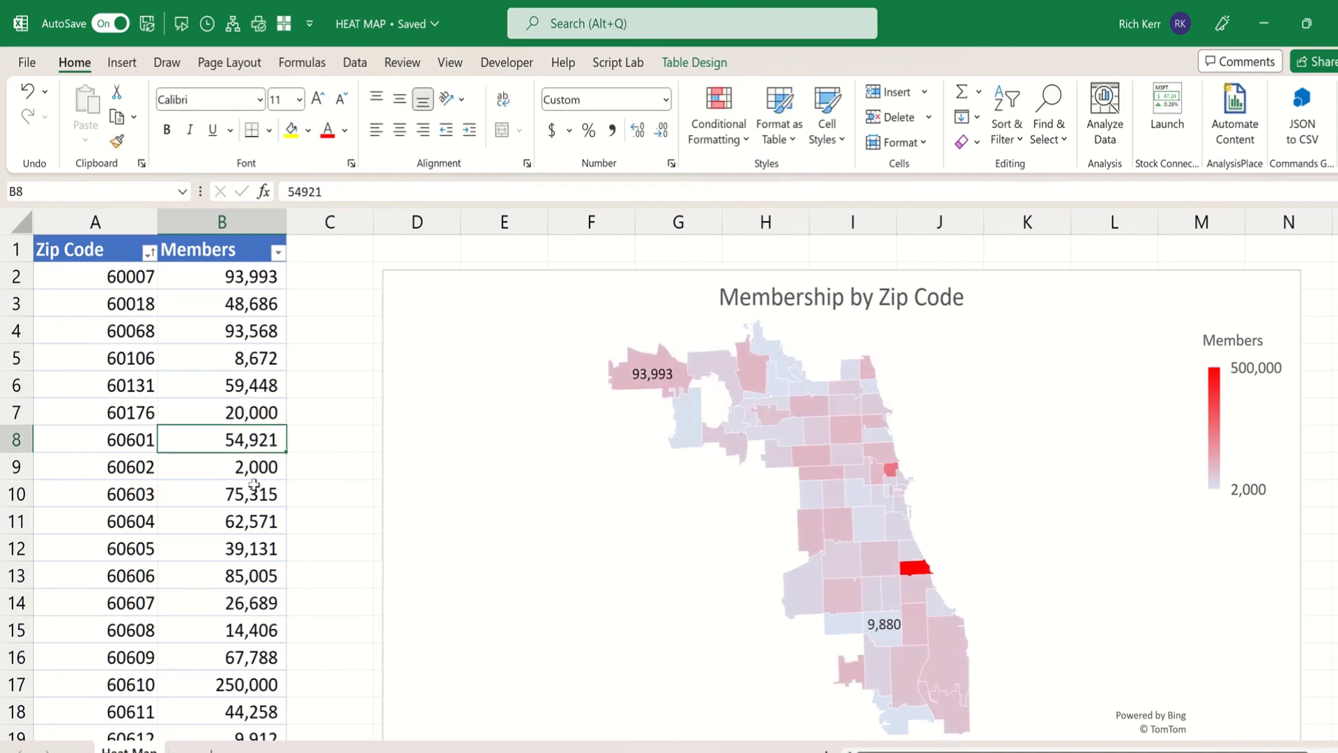